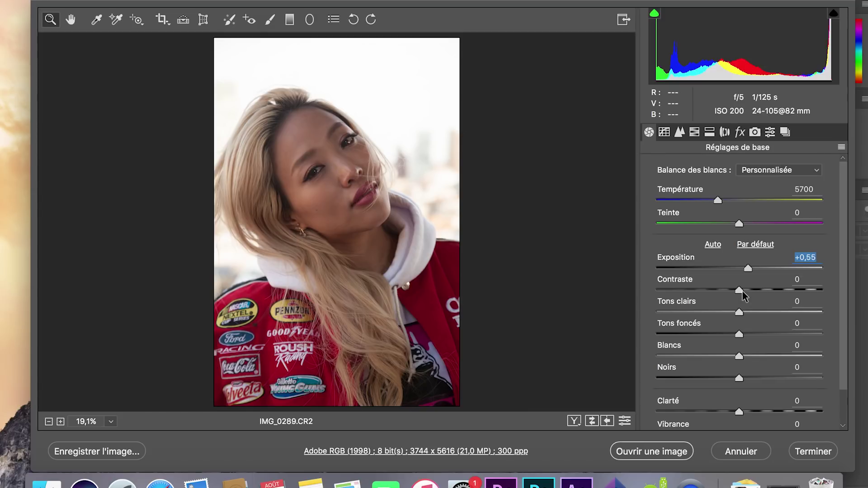
Try small adjustments to the contrast and tonal sliders and return each one to 0
mouse_move(740, 289)
left_mouse_down()
mouse_move(760, 290)
mouse_move(726, 293)
mouse_move(765, 292)
mouse_move(751, 298)
mouse_move(742, 290)
left_mouse_up()
left_click(800, 280)
type("0")
key("Return")
mouse_move(739, 312)
left_mouse_down()
mouse_move(794, 312)
mouse_move(747, 312)
left_mouse_up()
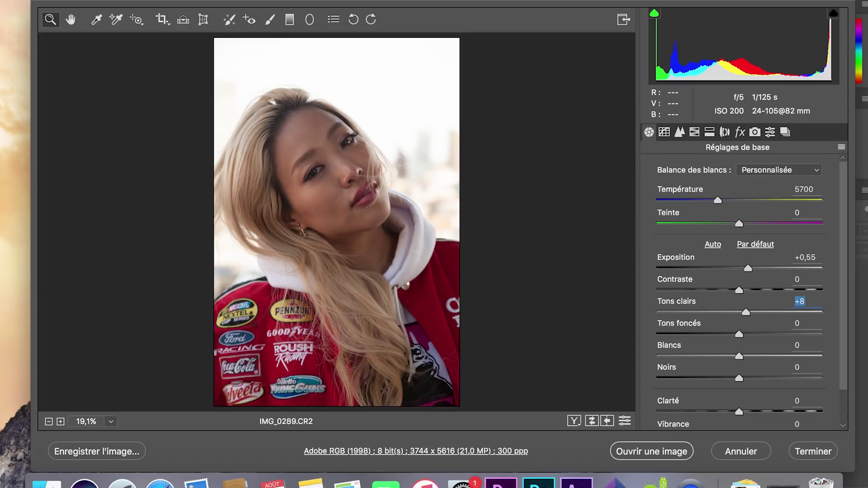
type("0")
mouse_move(739, 357)
left_mouse_down()
mouse_move(750, 357)
mouse_move(737, 357)
left_mouse_up()
type("0")
Test Clarté at +100 and -100, then settle on a moderate positive value for the portrait
left_click_drag(740, 412, 822, 412)
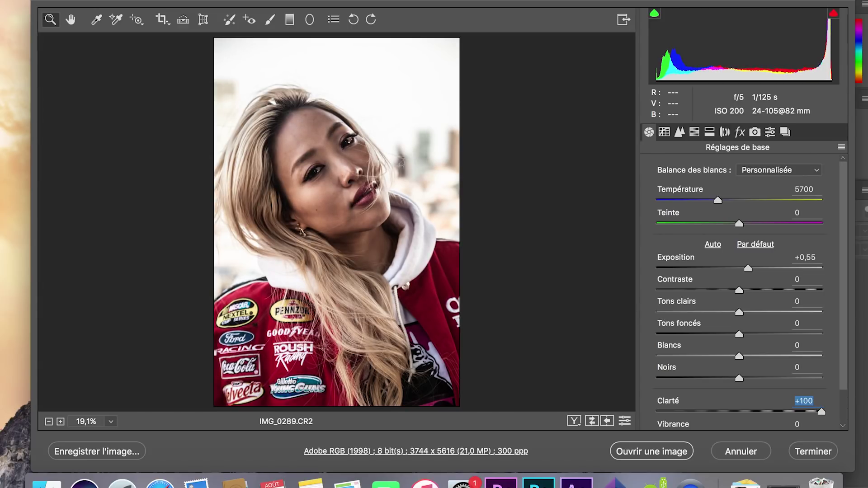
left_click_drag(822, 412, 657, 412)
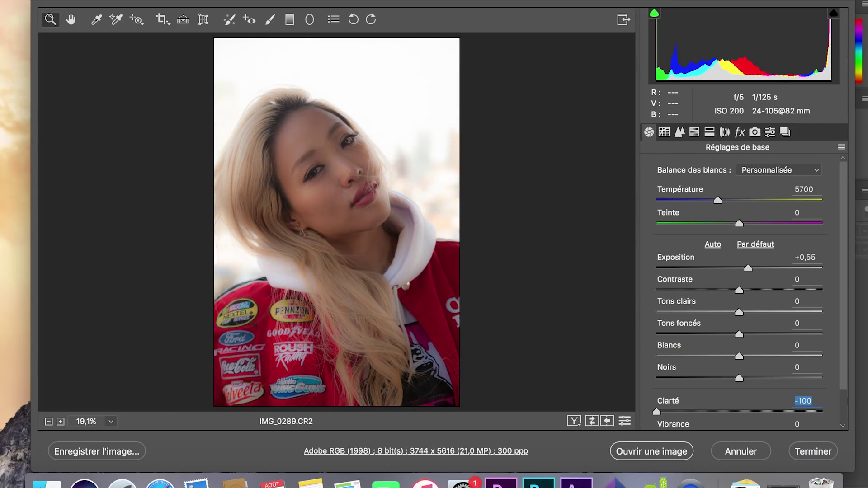
left_click_drag(657, 412, 768, 412)
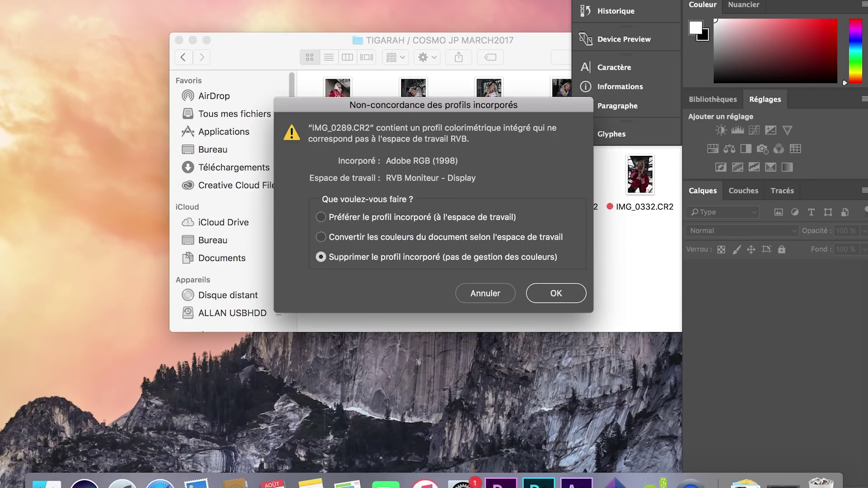
Open the image with its embedded colour profile preserved and duplicate the background layer twice
left_click(321, 217)
key("Return")
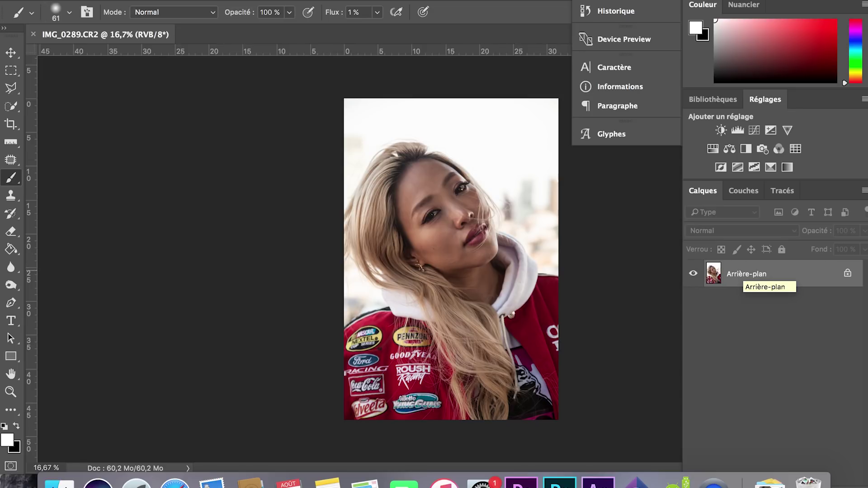
key("super+j")
key("super+j")
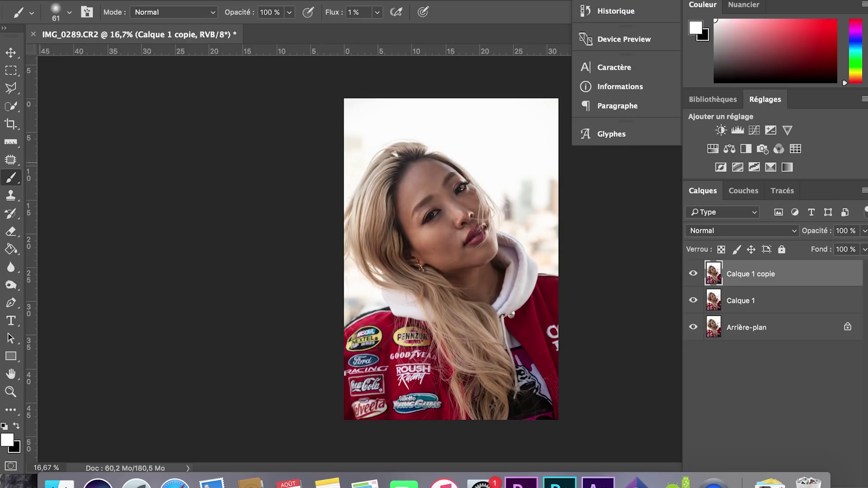
With the Patch tool, repair the small blemishes beside the outer eyebrow and on the forehead of the top layer copy
left_click(11, 160)
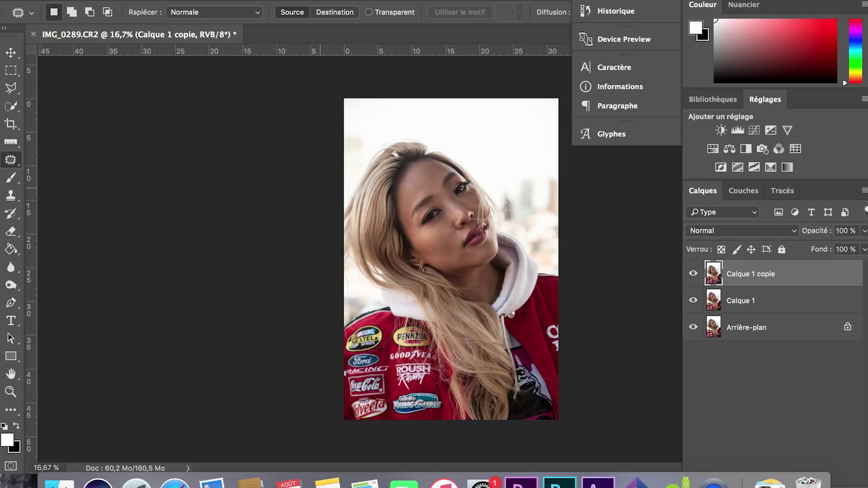
key("f")
key("f")
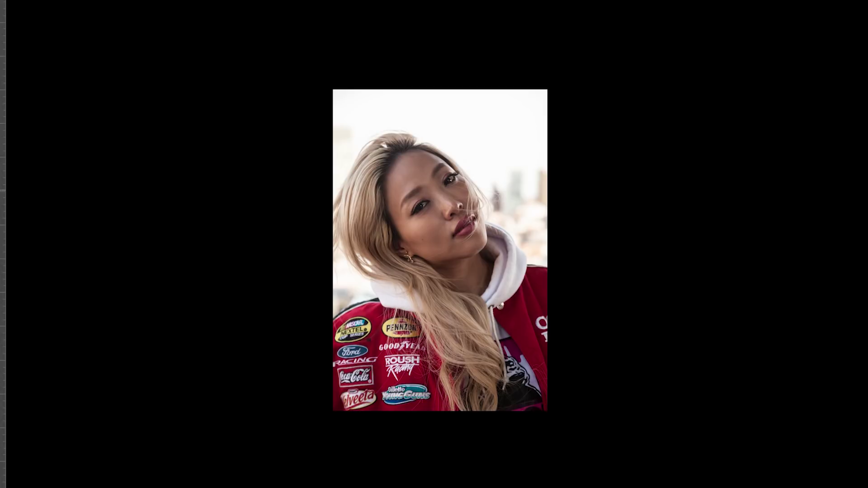
key("f")
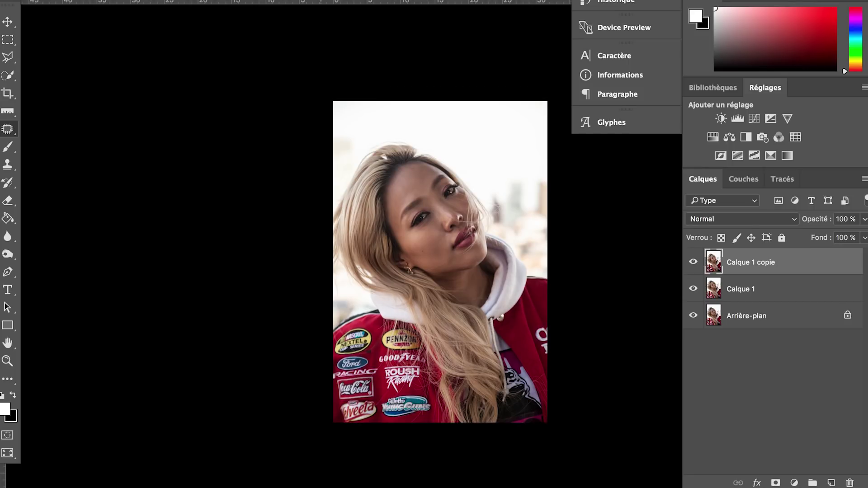
scroll(321, 188, "right", 5)
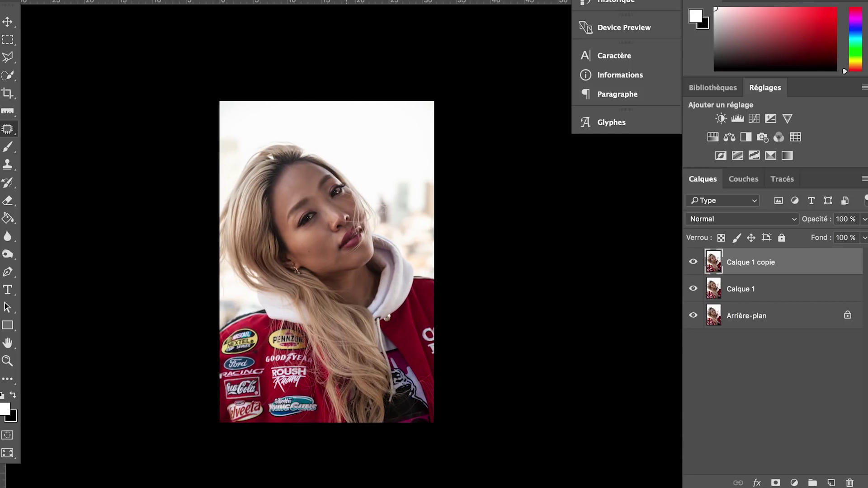
scroll(289, 224, "up", 6)
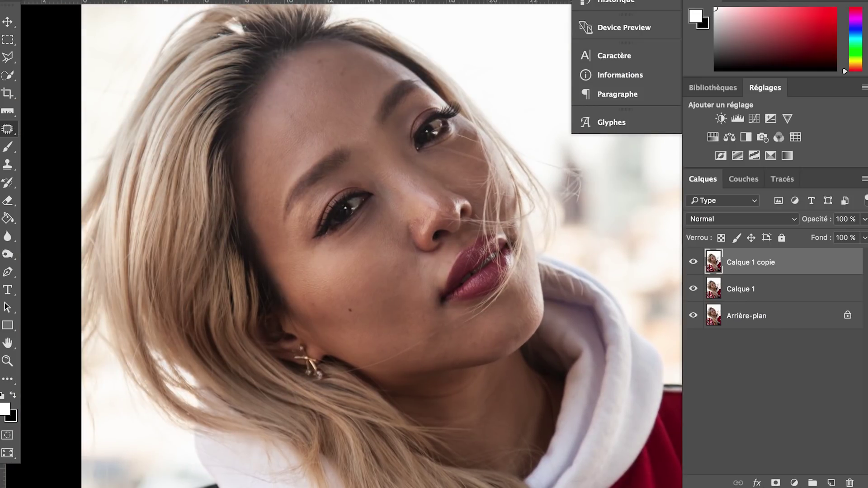
scroll(457, 256, "up", 2)
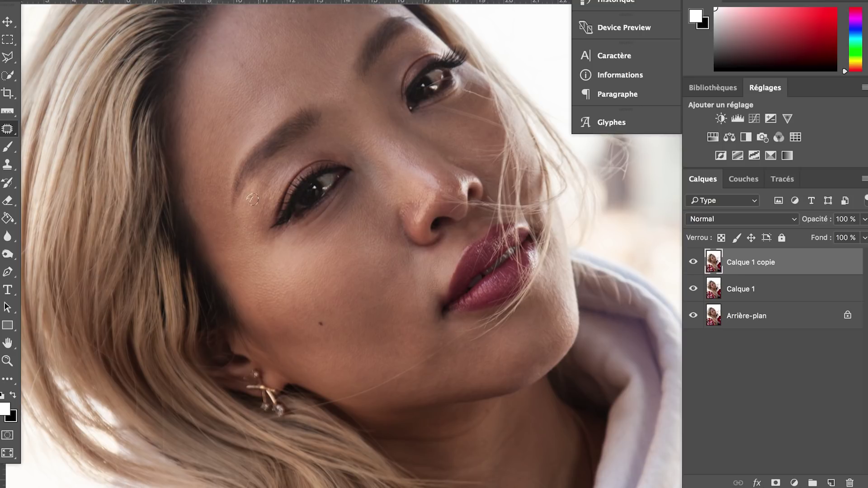
left_click_drag(267, 183, 279, 172)
key("super+d")
left_click_drag(239, 58, 252, 72)
left_click_drag(216, 48, 222, 69)
left_click_drag(312, 6, 305, 30)
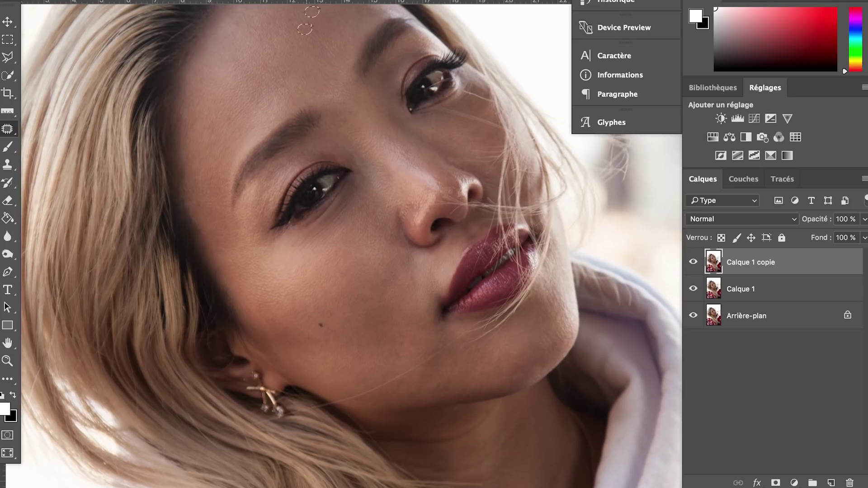
Patch the remaining skin blemishes across the upper forehead and beside the outer corner of the eye
scroll(352, 247, "up", 5)
left_click_drag(270, 92, 277, 109)
left_click_drag(228, 122, 230, 138)
mouse_move(296, 98)
left_mouse_down()
mouse_move(304, 115)
mouse_move(303, 97)
left_mouse_up()
mouse_move(304, 102)
left_mouse_down()
mouse_move(313, 113)
mouse_move(266, 103)
mouse_move(237, 129)
mouse_move(247, 145)
mouse_move(272, 121)
left_mouse_up()
left_click_drag(272, 124, 278, 132)
left_click_drag(286, 122, 295, 138)
left_click_drag(264, 182, 335, 231)
left_click_drag(326, 202, 235, 296)
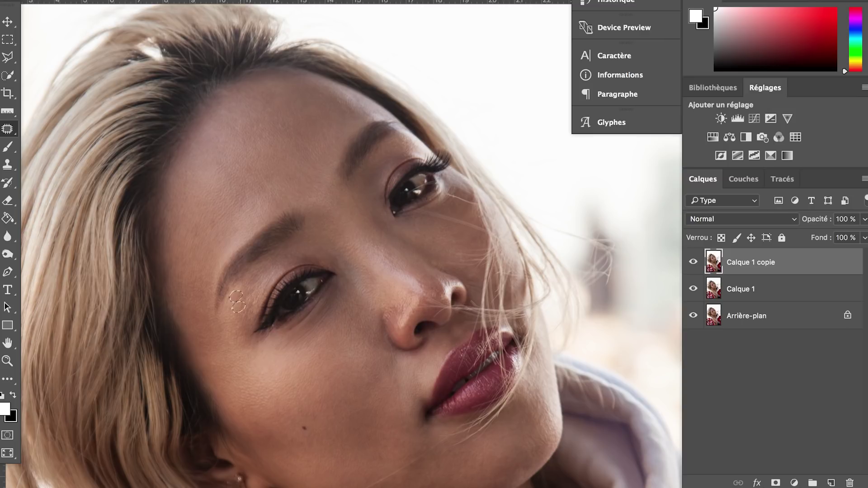
Patch the blemishes on the nose and the neck, and clear the selection
mouse_move(420, 277)
left_mouse_down()
mouse_move(435, 292)
mouse_move(418, 300)
left_mouse_up()
left_click_drag(432, 258, 432, 260)
scroll(430, 199, "down", 5)
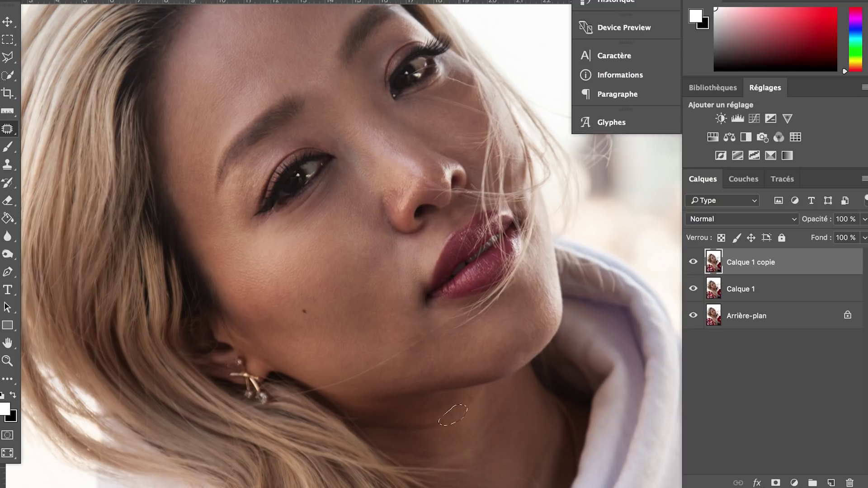
left_click_drag(466, 399, 455, 422)
left_click_drag(372, 423, 405, 442)
key("super+d")
key("super+d")
Duplicate the retouched layer and add a new layer in Lumière tamisée mode filled with neutral 50% gray
key("ctrl+j")
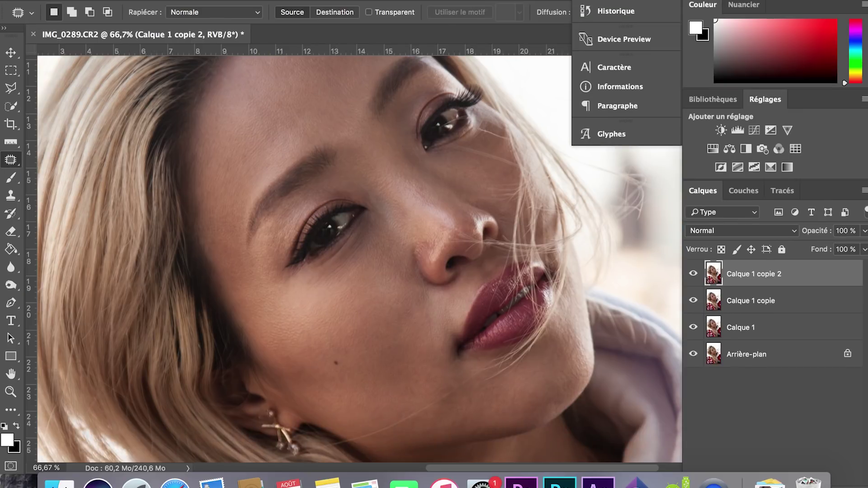
left_click(242, 1)
left_click(242, 0)
left_click(242, 1)
mouse_move(319, 2)
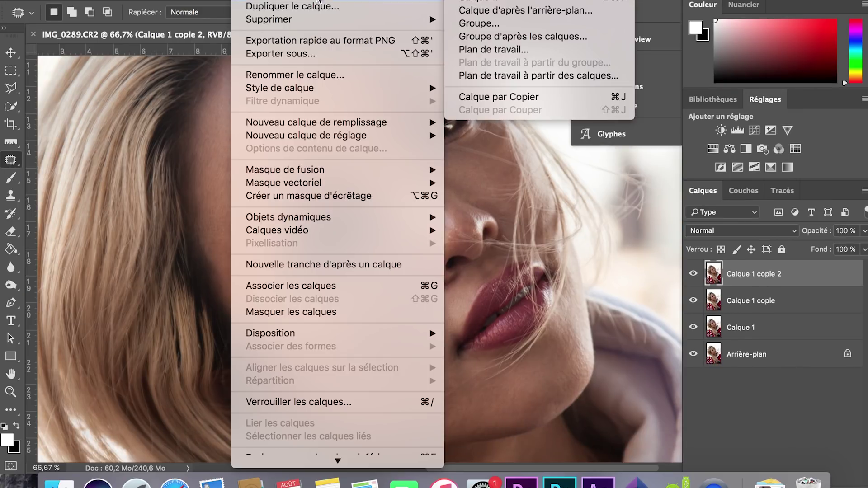
left_click(475, 2)
left_click(357, 246)
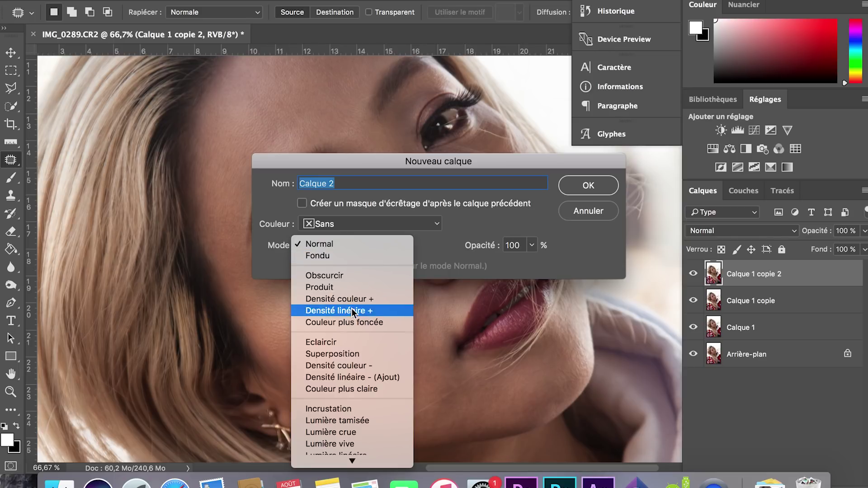
left_click(352, 422)
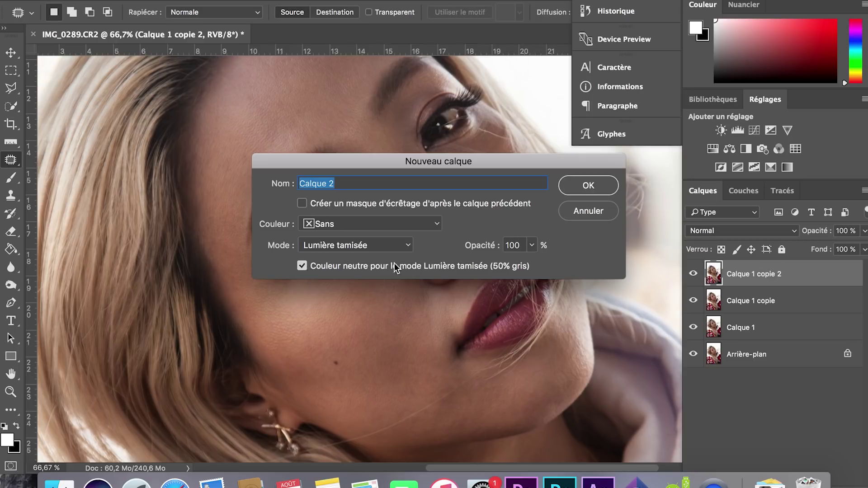
left_click(577, 190)
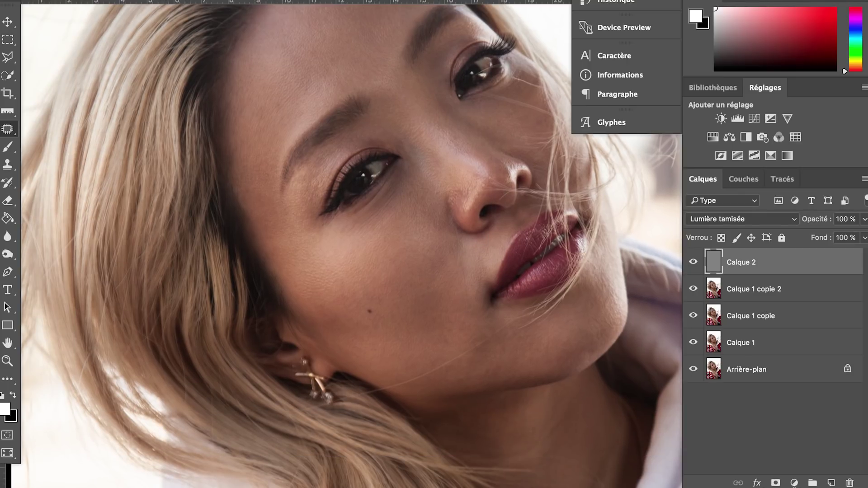
Add a default Noir et blanc adjustment layer and a Courbes layer with its midpoint pulled down to darken the image
left_click(795, 483)
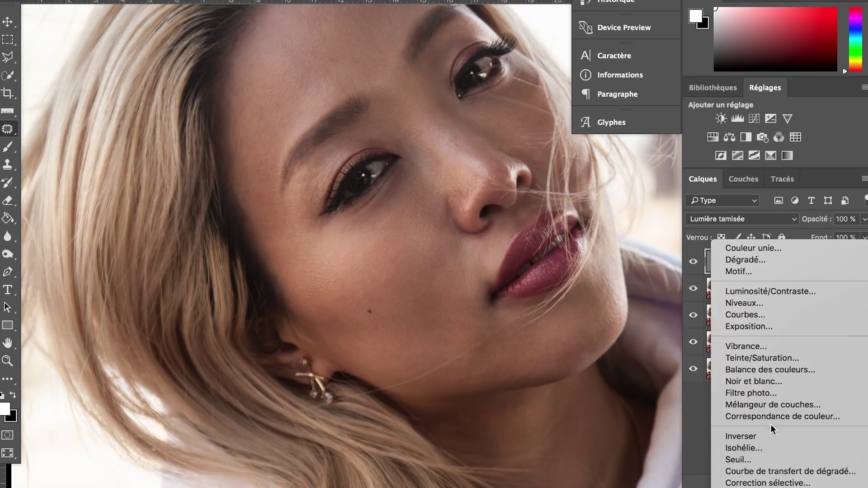
left_click(775, 381)
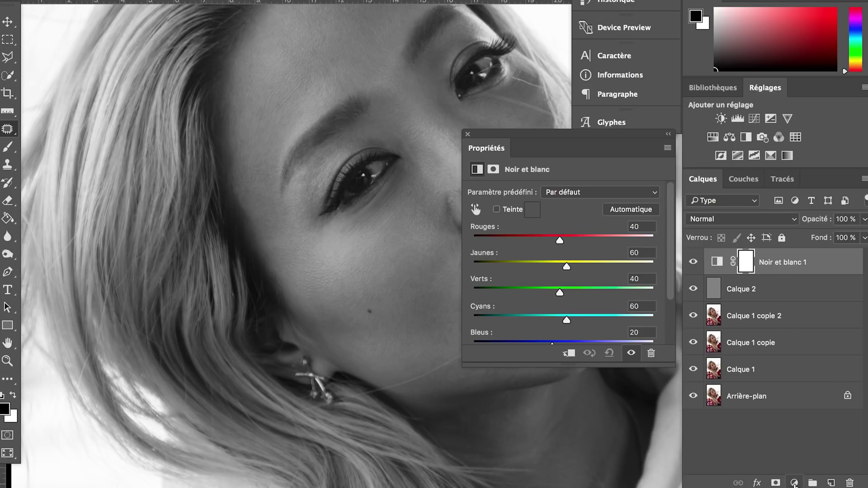
left_click(795, 483)
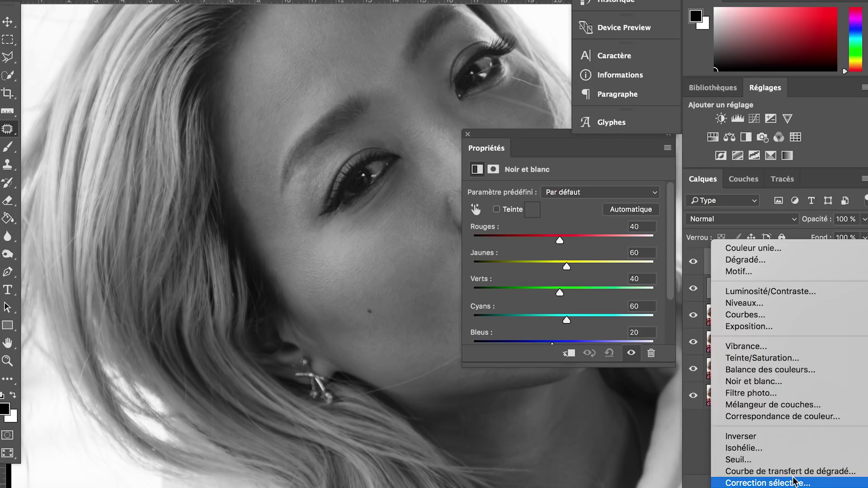
left_click(756, 317)
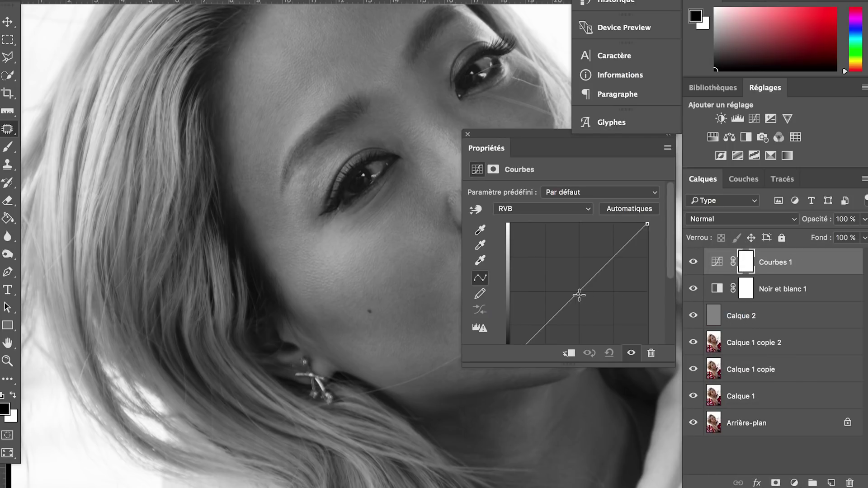
left_click_drag(579, 292, 581, 326)
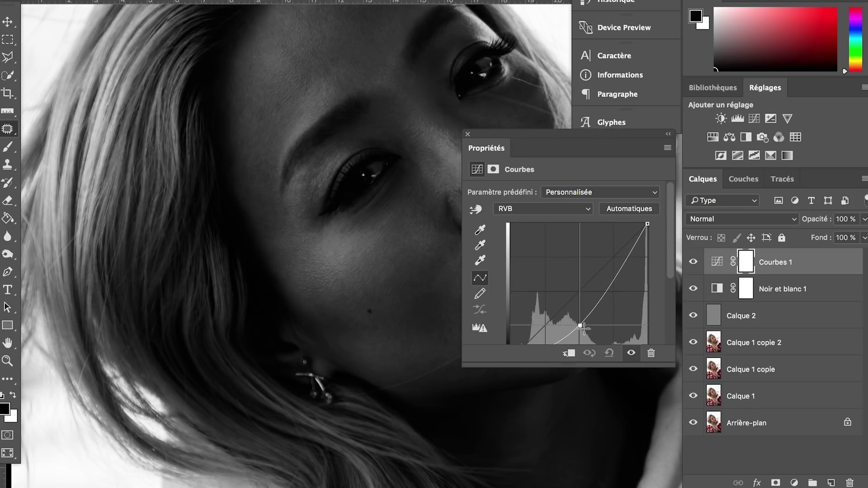
left_click(468, 135)
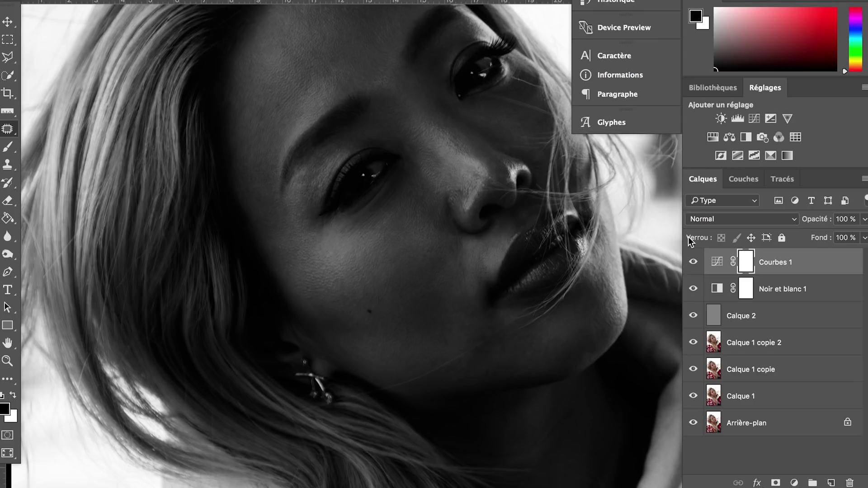
Select the gray Calque 2 layer and set up the Brush tool with white as the foreground colour
left_click(771, 264)
left_click(740, 319)
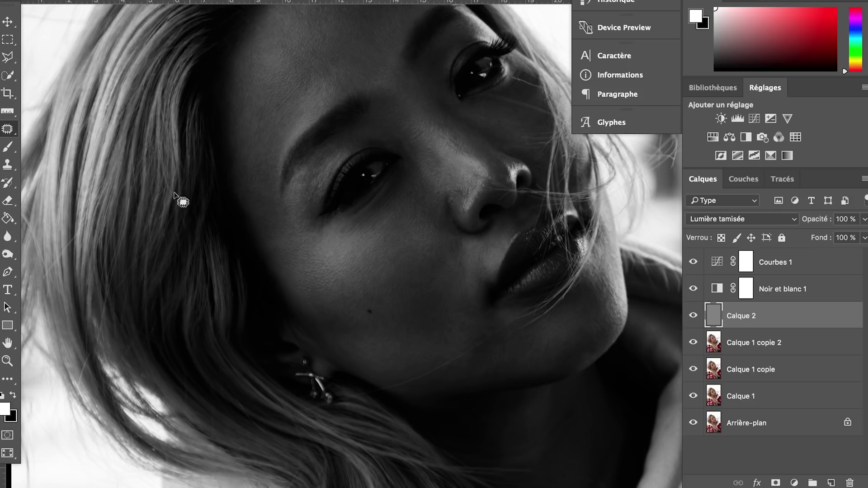
left_click(7, 147)
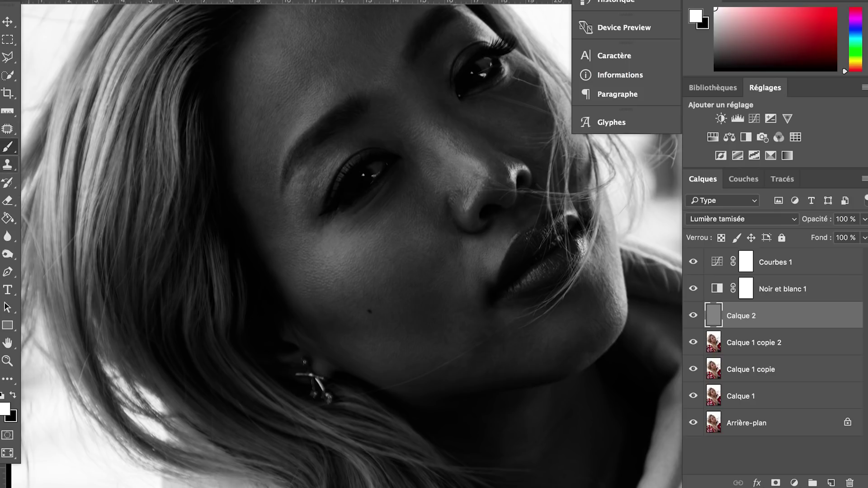
left_click(14, 395)
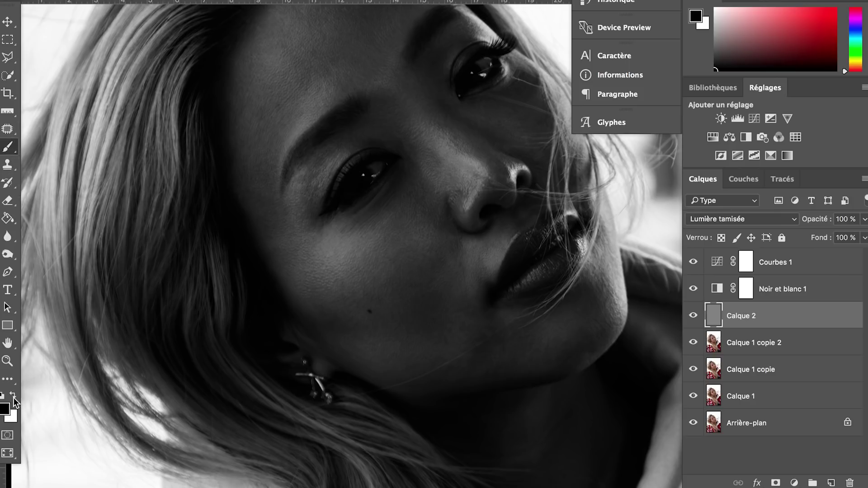
left_click(13, 395)
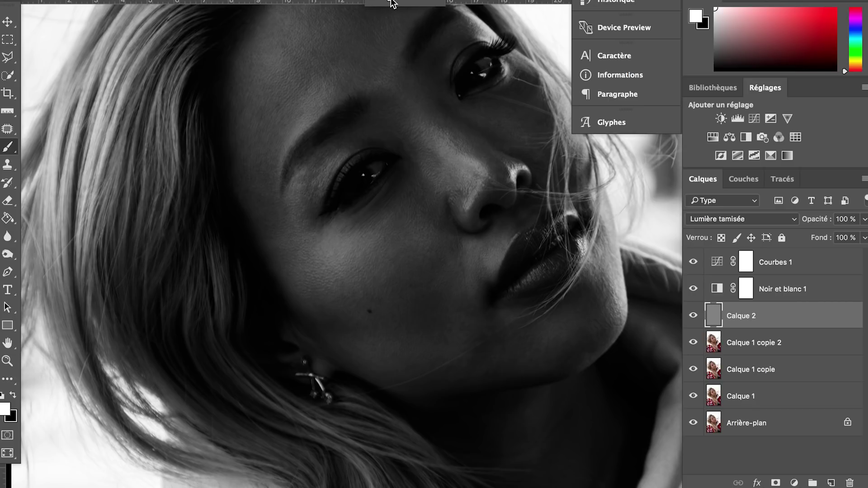
Try a few white brush strokes on the forehead and undo them
left_click(310, 67)
mouse_move(288, 88)
left_mouse_down()
mouse_move(314, 67)
mouse_move(292, 84)
left_mouse_up()
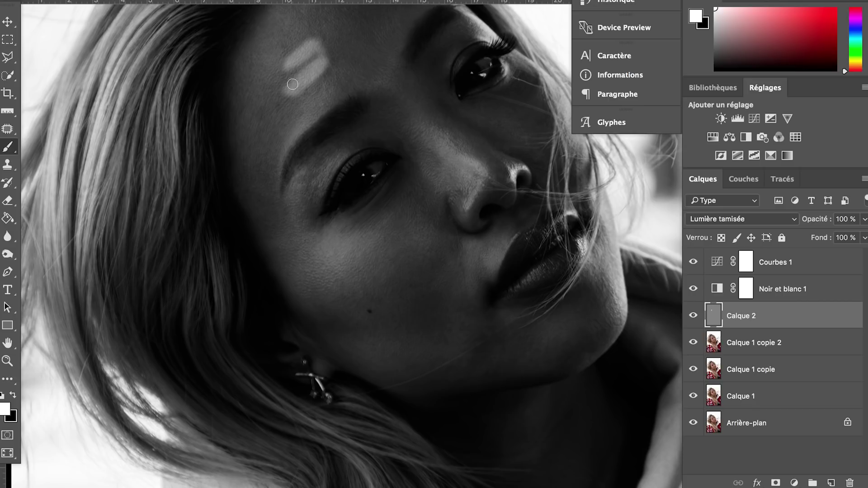
key("ctrl+z")
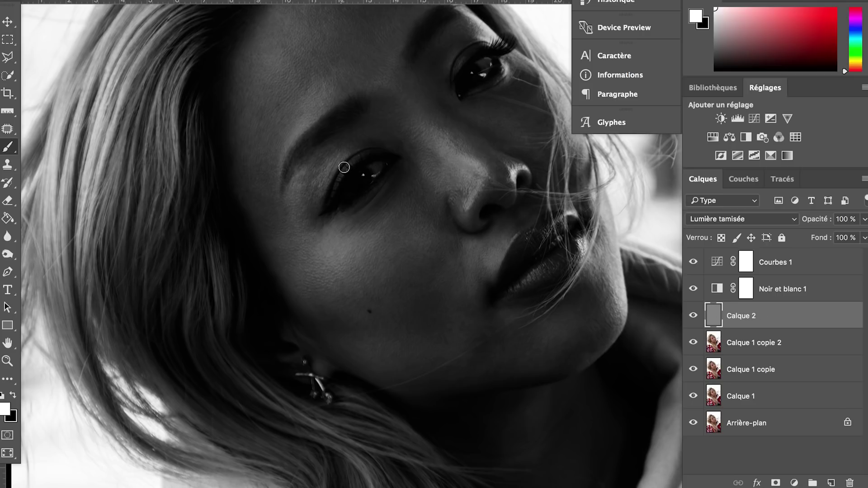
Examine the light and dark skin areas around the eye and eyebrow in close-up
scroll(339, 178, "up", 3)
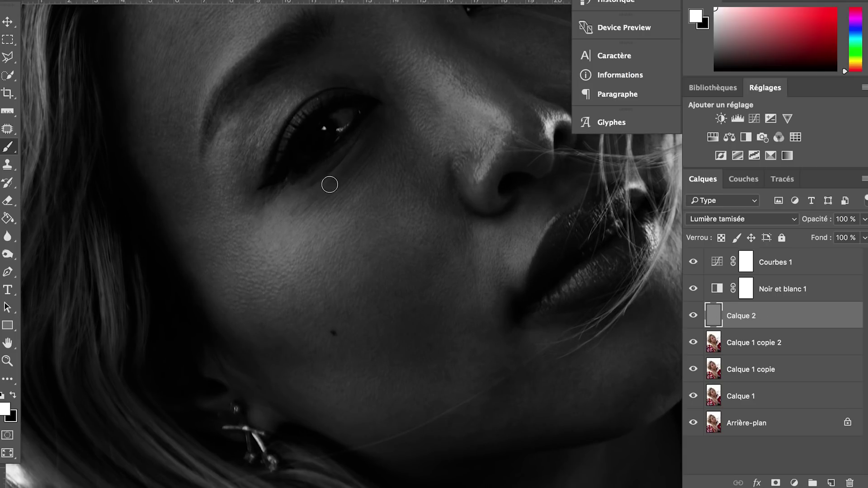
scroll(326, 194, "up", 7)
scroll(322, 194, "left", 5)
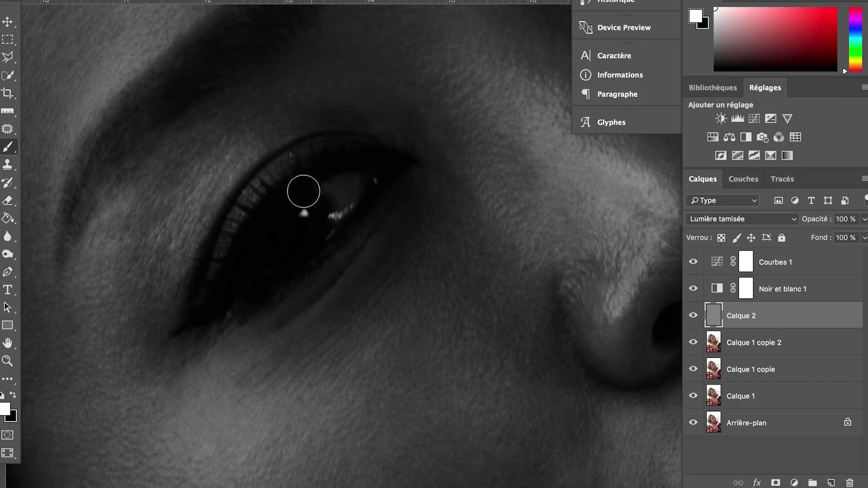
scroll(286, 216, "down", 1)
key("super+minus")
key("super+minus")
key("super+plus")
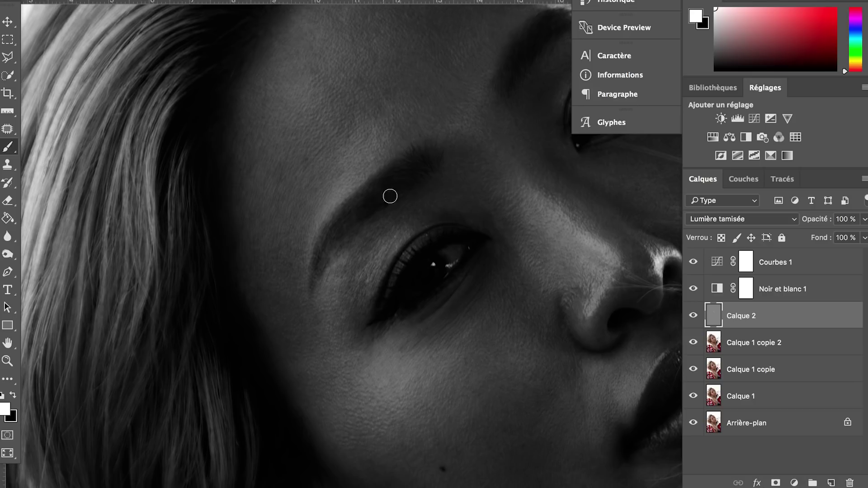
Enlarge the soft brush for the broad skin area of the cheek
scroll(392, 256, "down", 4)
right_click(365, 210)
left_click_drag(488, 251, 529, 254)
key("Return")
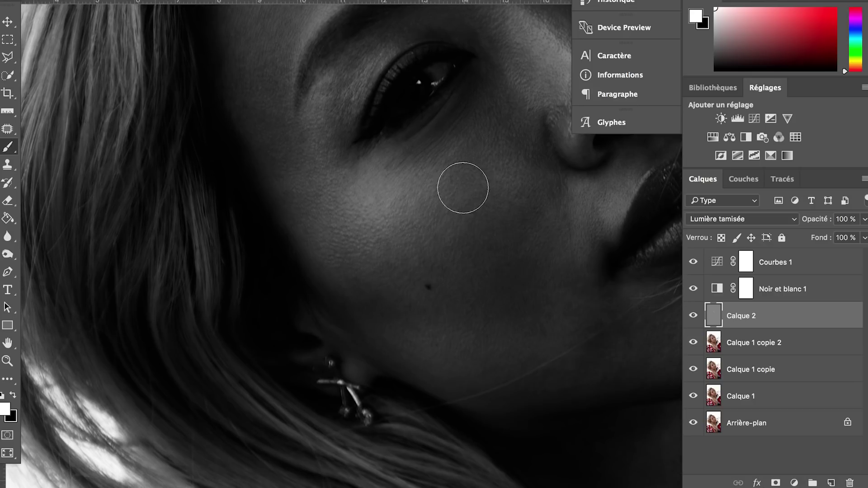
key("super+minus")
key("super+minus")
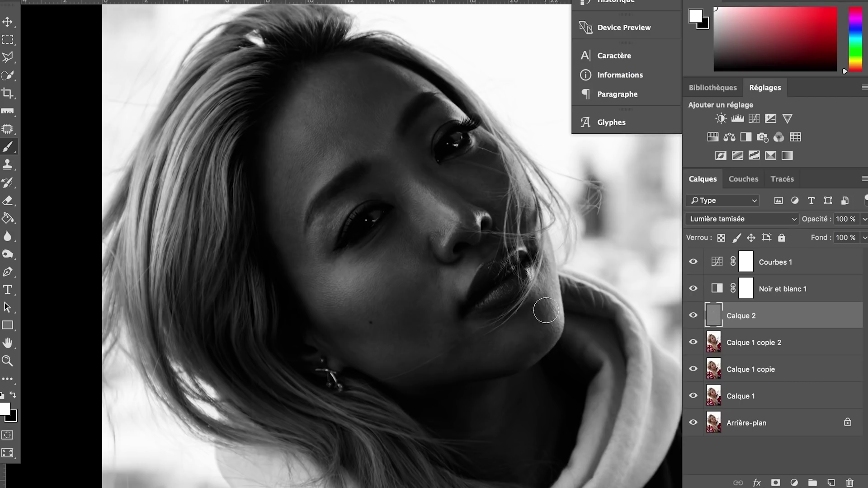
Compare the colour portrait with and without Calque 2 while Noir et blanc 1 and Courbes 1 are hidden, and show both adjustments again
left_click(693, 289)
left_click(693, 262)
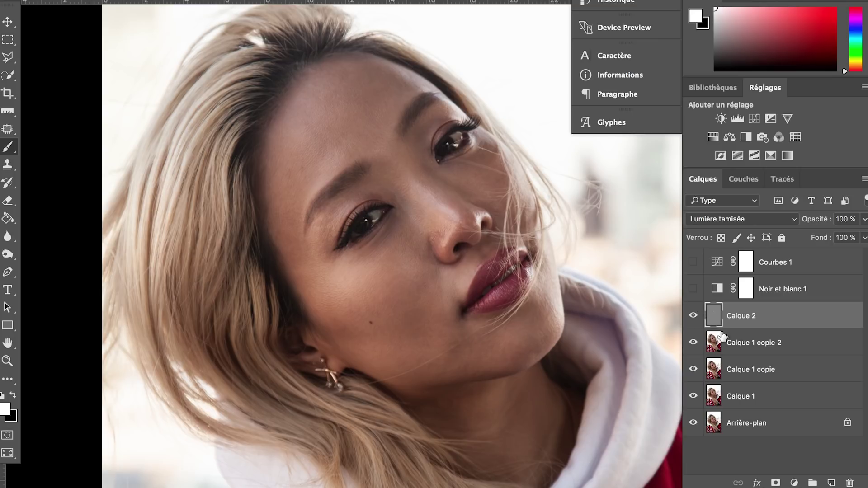
left_click(694, 316)
left_click(693, 317)
left_click(693, 316)
left_click(694, 316)
left_click(693, 316)
left_click(693, 316)
left_click(693, 316)
left_click(694, 317)
left_click(693, 316)
left_click(693, 316)
left_click(694, 316)
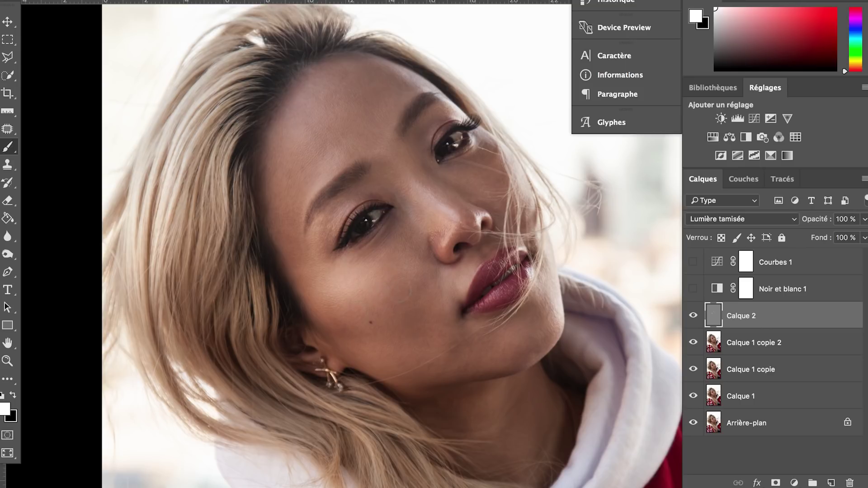
left_click(693, 317)
left_click(693, 316)
left_click(693, 316)
left_click(693, 316)
left_click(693, 316)
left_click(694, 316)
left_click(693, 316)
left_click(694, 316)
left_click(694, 289)
left_click(693, 262)
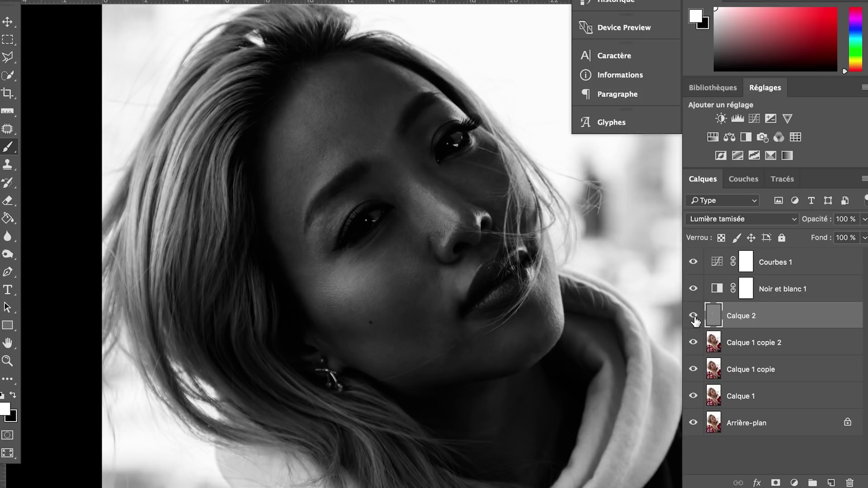
Hide the two adjustment layers once more and check the effect of Calque 2 on the face in colour
left_click(694, 289)
left_click(693, 262)
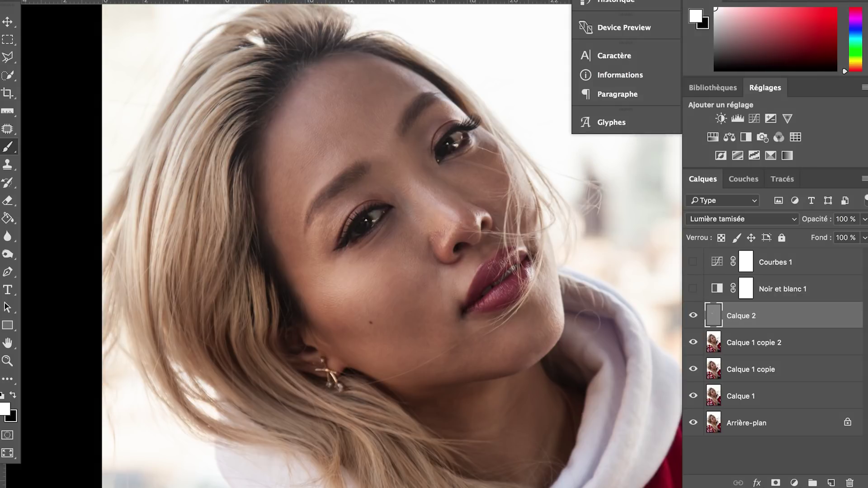
left_click(694, 316)
left_click(693, 316)
left_click(693, 315)
left_click(693, 316)
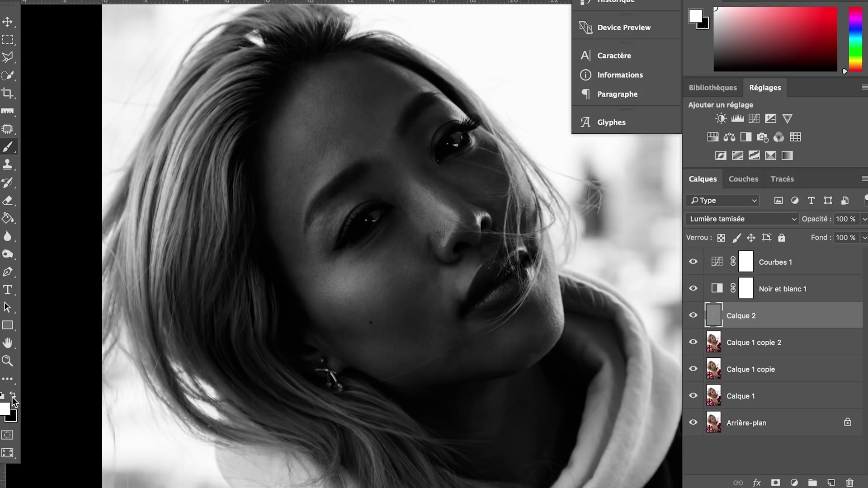
Make black the foreground colour, reduce the brush size and darken the bright skin just above the eyebrow on Calque 2
left_click(13, 397)
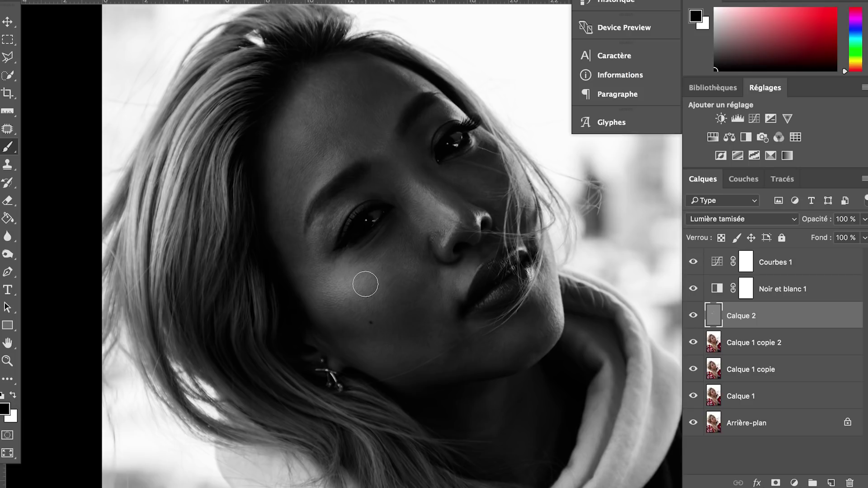
key("super+plus")
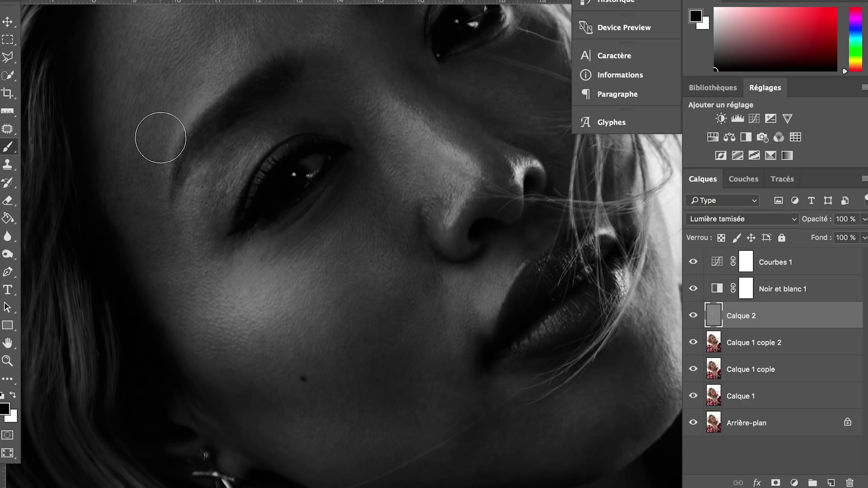
right_click(164, 136)
left_click_drag(275, 169, 266, 173)
left_click(202, 106)
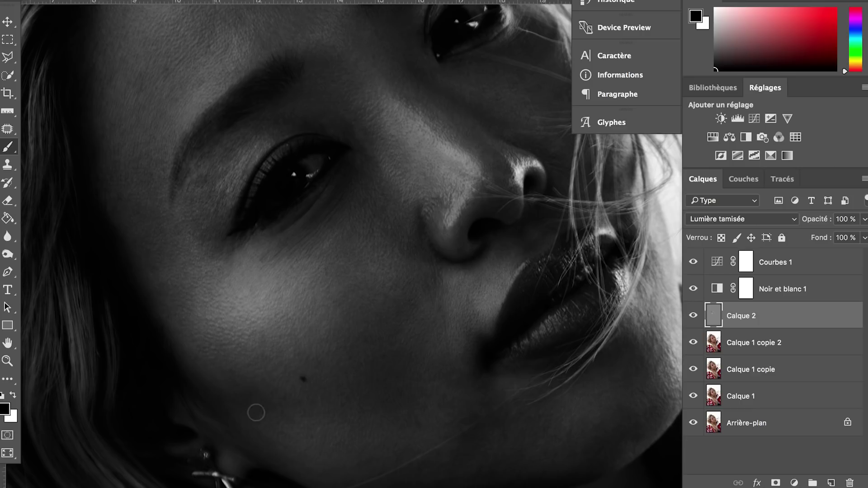
Swap the foreground back to white and lighten the eyelid between the lashes and the eyebrow
key("x")
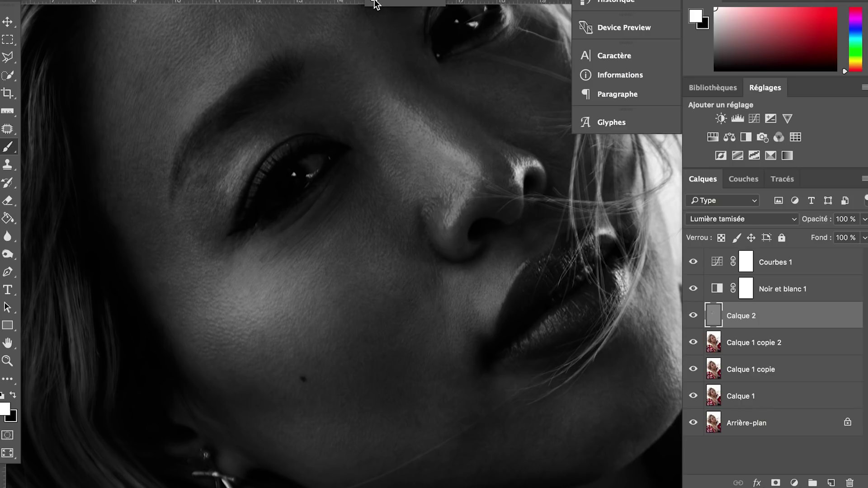
mouse_move(230, 191)
left_mouse_down()
mouse_move(219, 168)
mouse_move(252, 187)
left_mouse_up()
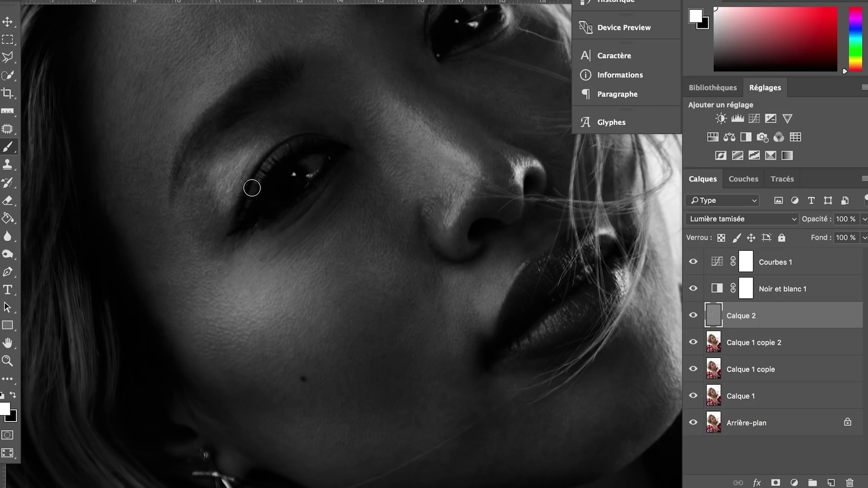
left_click(695, 289)
left_click(694, 290)
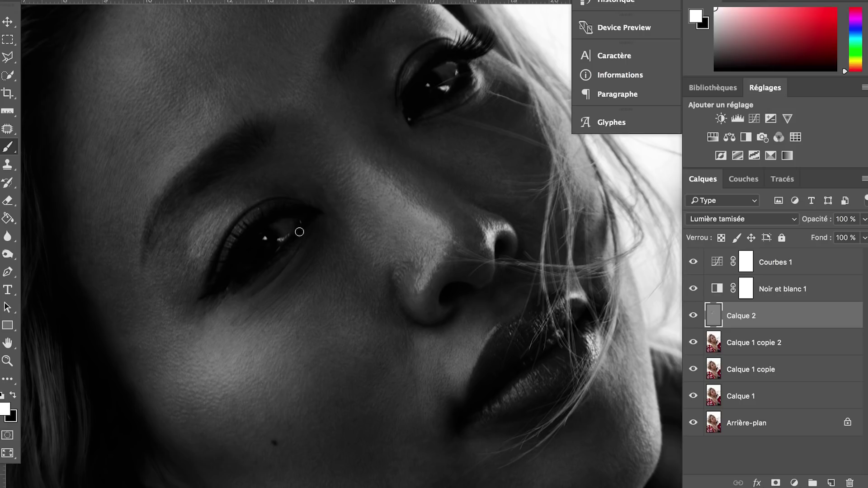
Hide Noir et blanc 1 and Courbes 1 and brighten the white of the near eye with a 14 px white brush
left_click(694, 290)
left_click(694, 262)
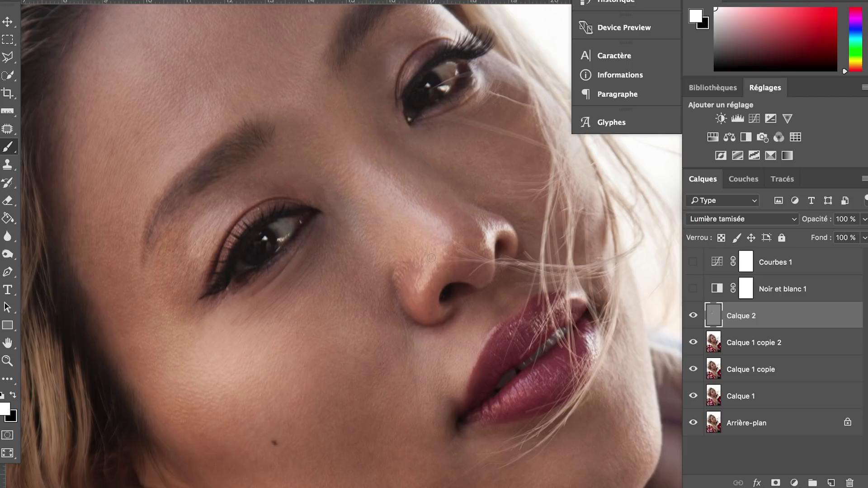
scroll(431, 258, "up", 5)
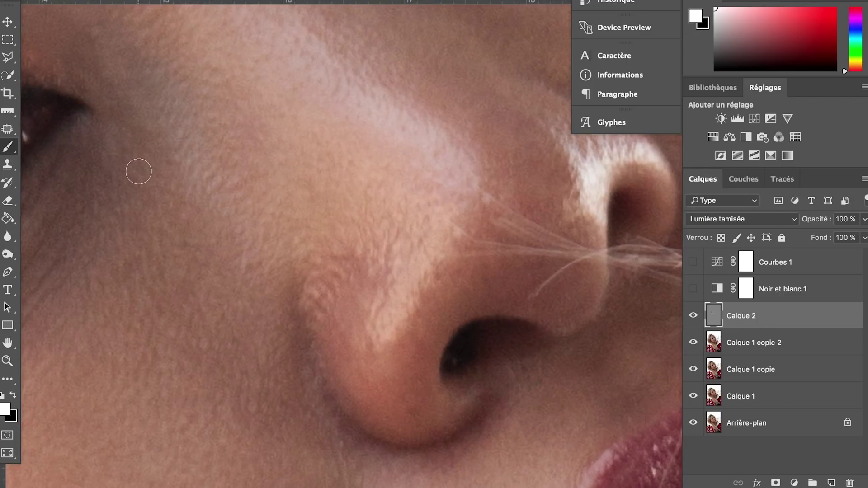
scroll(139, 172, "down", 2)
right_click(165, 173)
left_click_drag(242, 210, 239, 209)
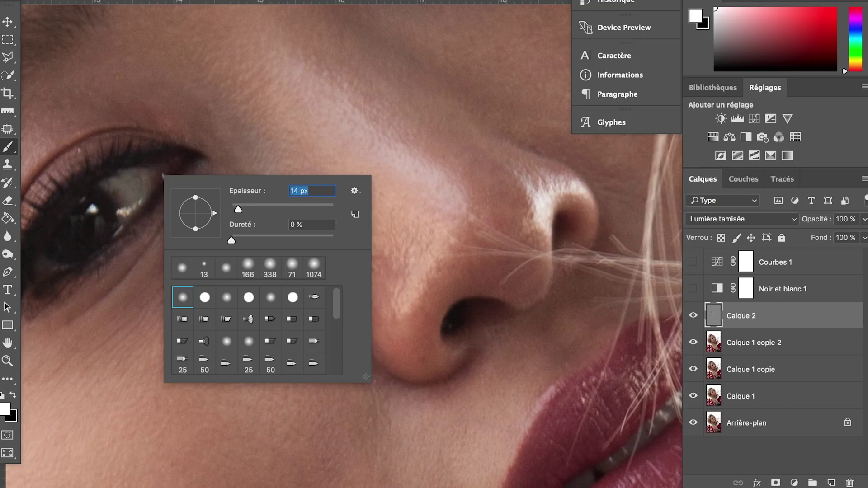
left_click(394, 1)
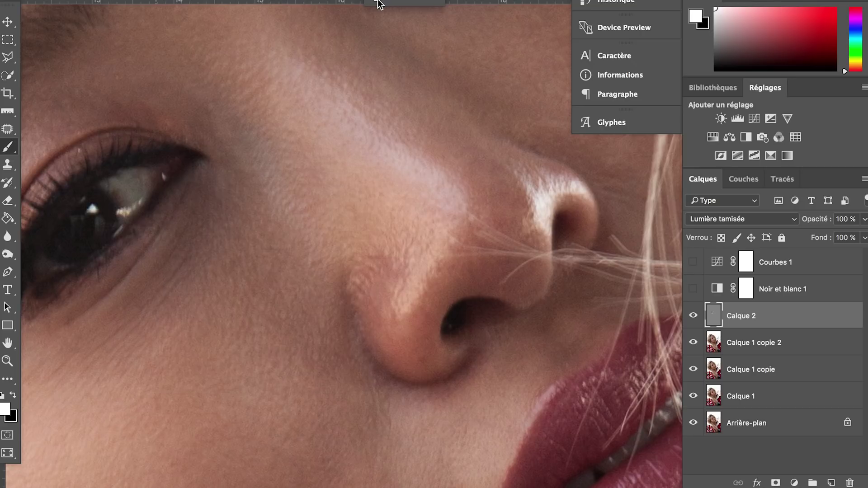
left_click(364, 1)
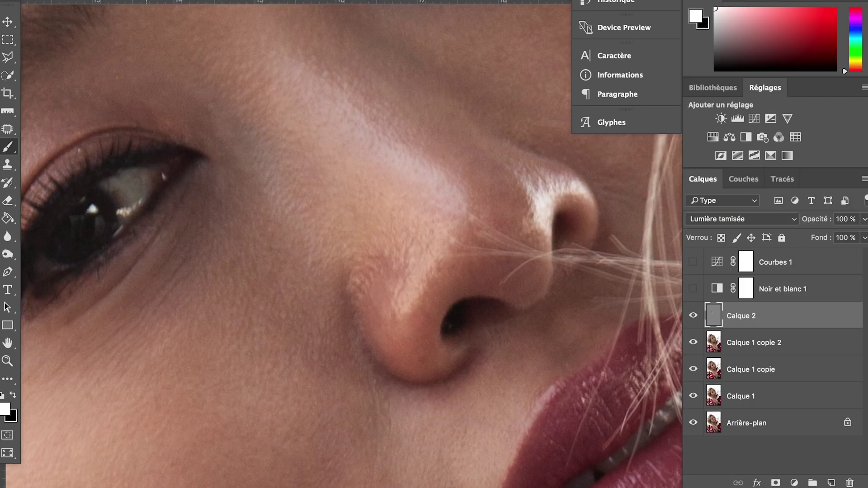
mouse_move(105, 185)
left_mouse_down()
mouse_move(148, 176)
mouse_move(121, 199)
mouse_move(139, 188)
mouse_move(130, 200)
left_mouse_up()
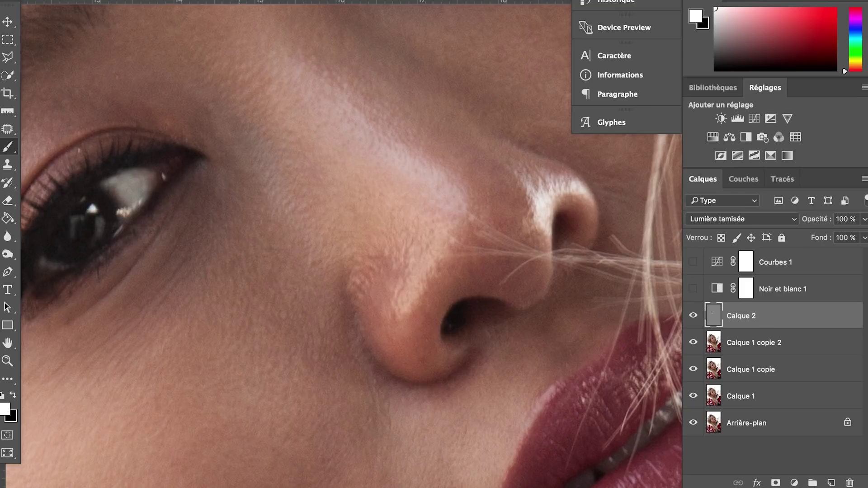
Brighten the white and the iris reflections of the other eye, beside the loose hair strands, with the white brush
scroll(240, 244, "up", 10)
scroll(239, 244, "right", 10)
scroll(193, 244, "left", 3)
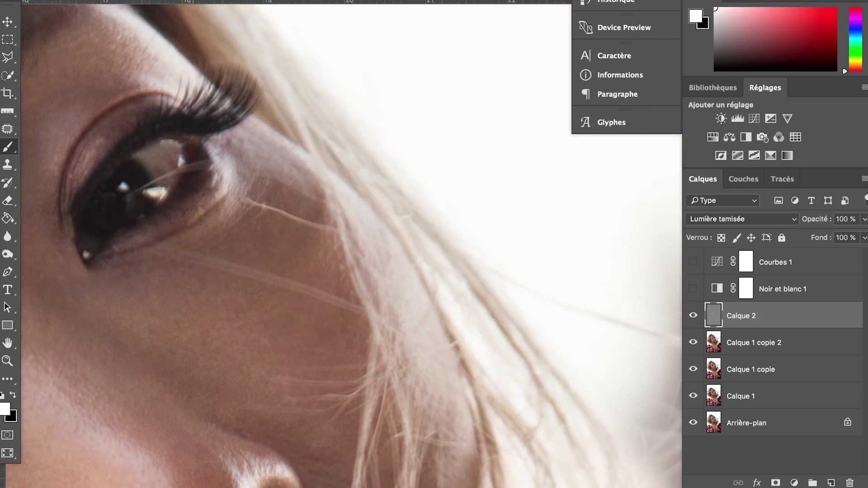
mouse_move(138, 157)
left_mouse_down()
mouse_move(151, 151)
mouse_move(150, 172)
mouse_move(173, 156)
mouse_move(164, 176)
mouse_move(166, 152)
mouse_move(174, 168)
left_mouse_up()
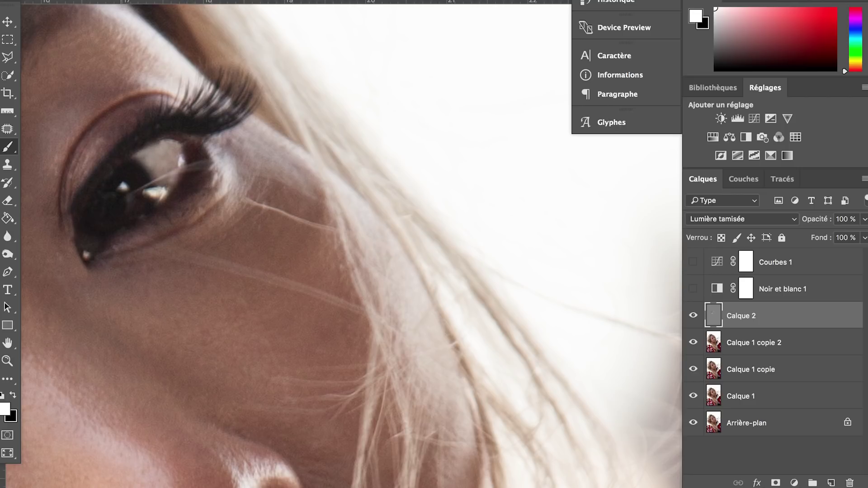
mouse_move(132, 198)
left_mouse_down()
mouse_move(129, 214)
mouse_move(105, 208)
mouse_move(104, 198)
left_mouse_up()
key("super+minus")
key("super+minus")
key("super+minus")
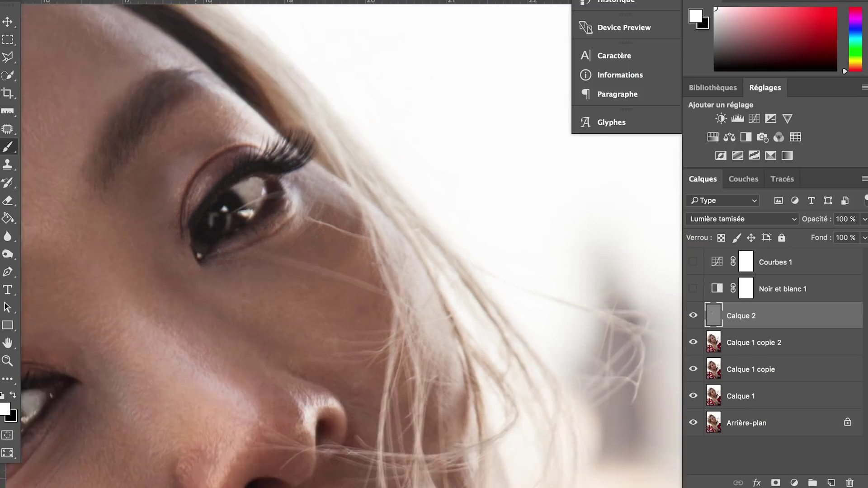
scroll(344, 244, "down", 3)
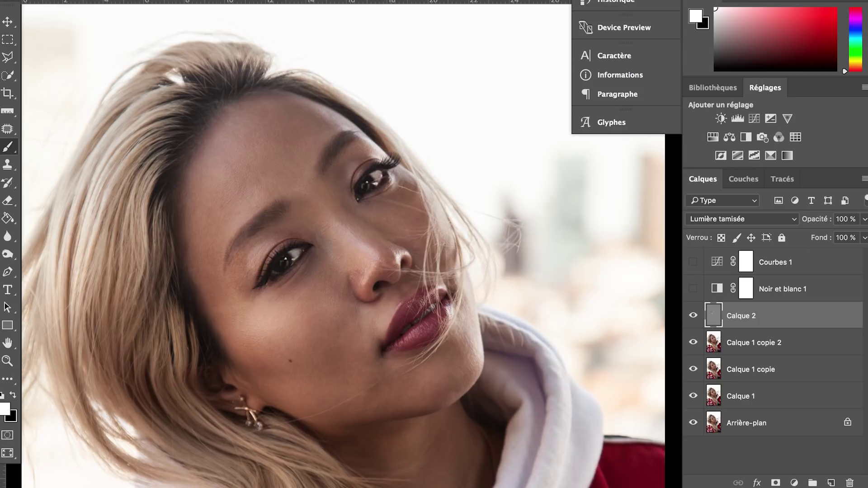
Compare the brightened eyes with and without Calque 2, leaving the layer visible
left_click(694, 316)
left_click(694, 315)
left_click(694, 316)
left_click(693, 315)
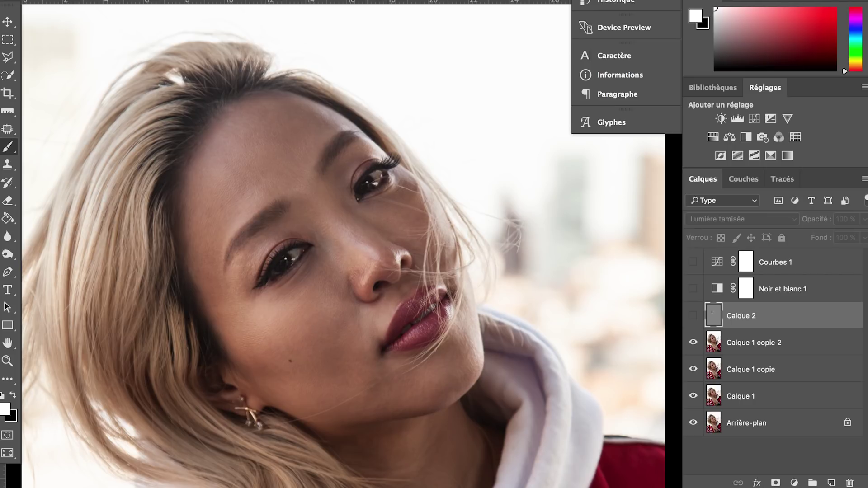
left_click(693, 316)
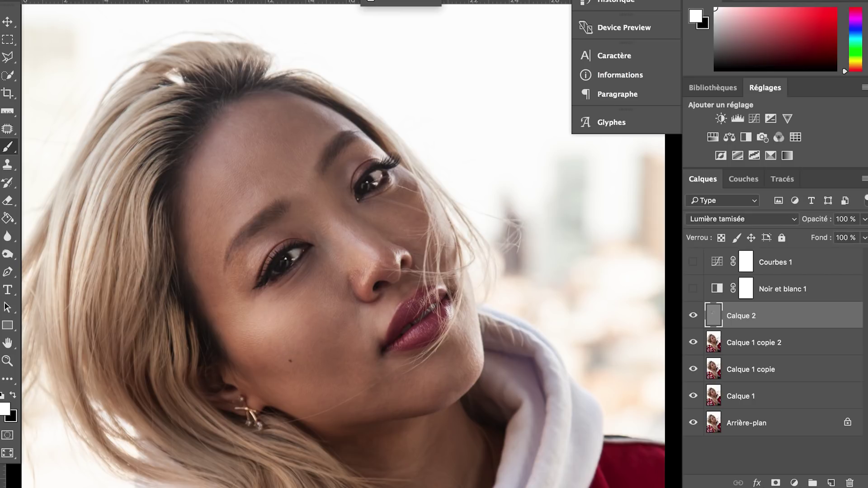
Set the brush size to 45 px with 0 % hardness
right_click(464, 307)
left_click(561, 344)
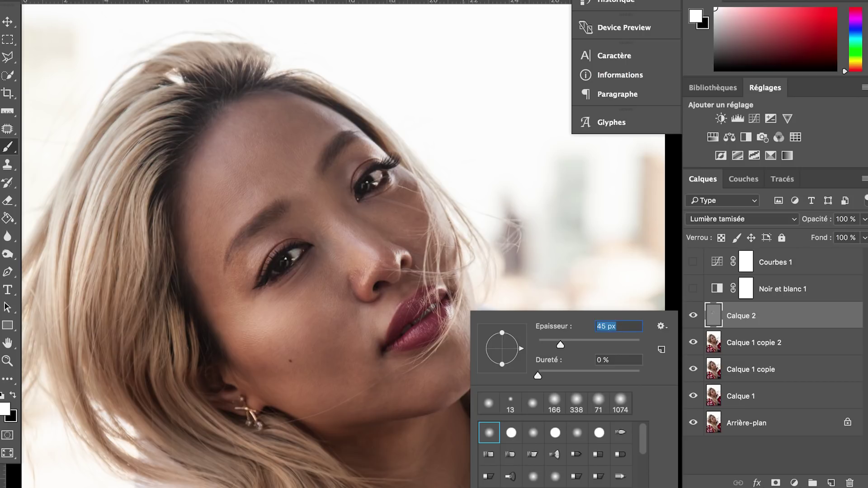
key("Return")
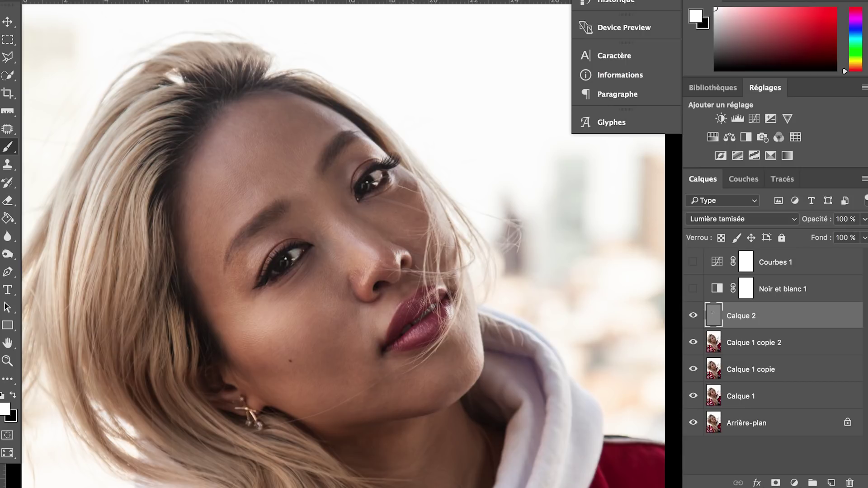
key("j")
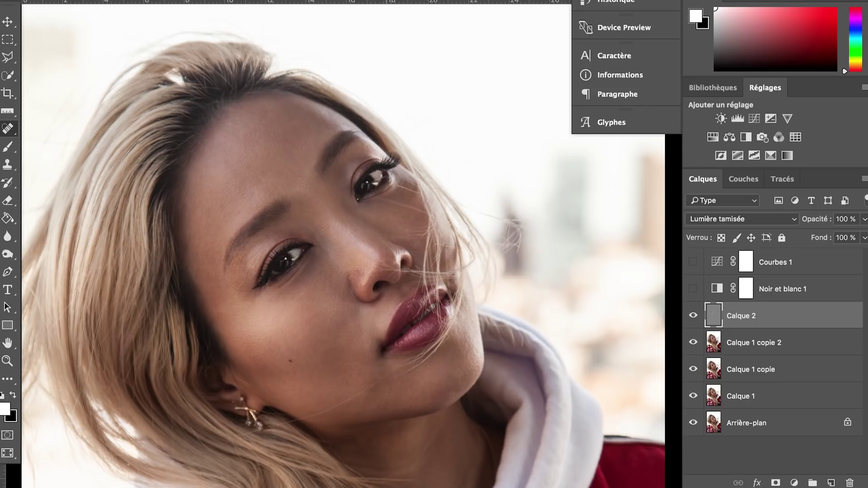
scroll(411, 134, "down", 3)
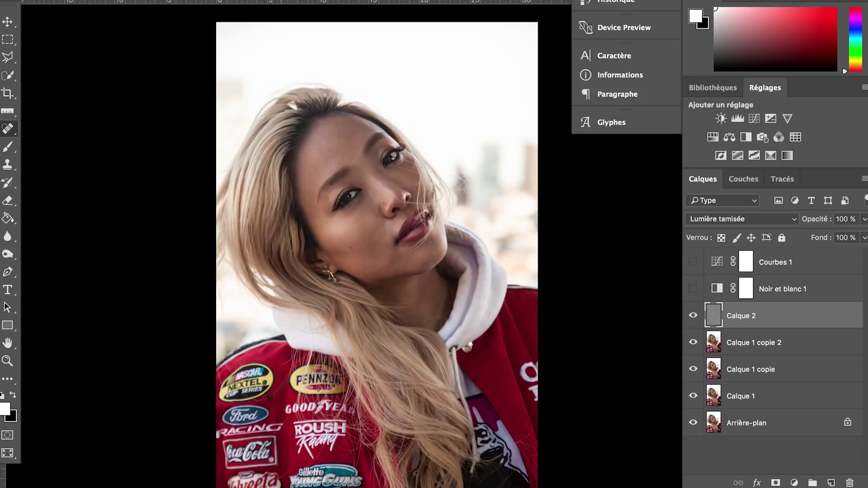
scroll(409, 256, "up", 2)
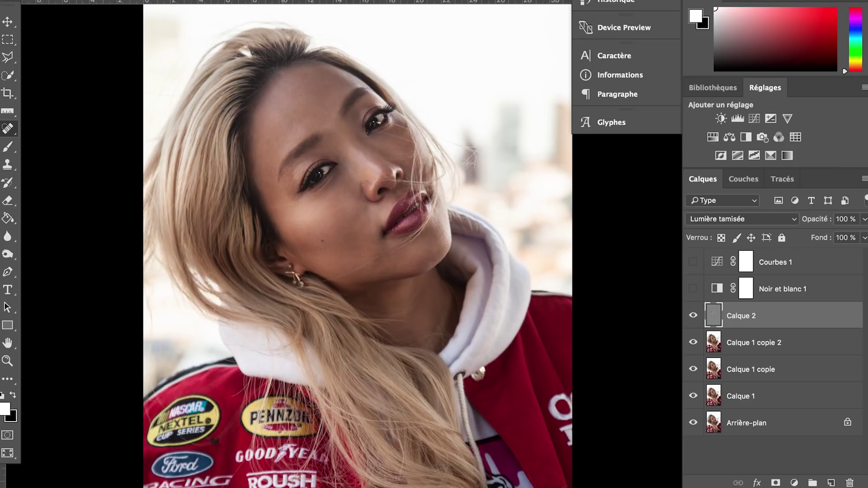
scroll(357, 247, "down", 3)
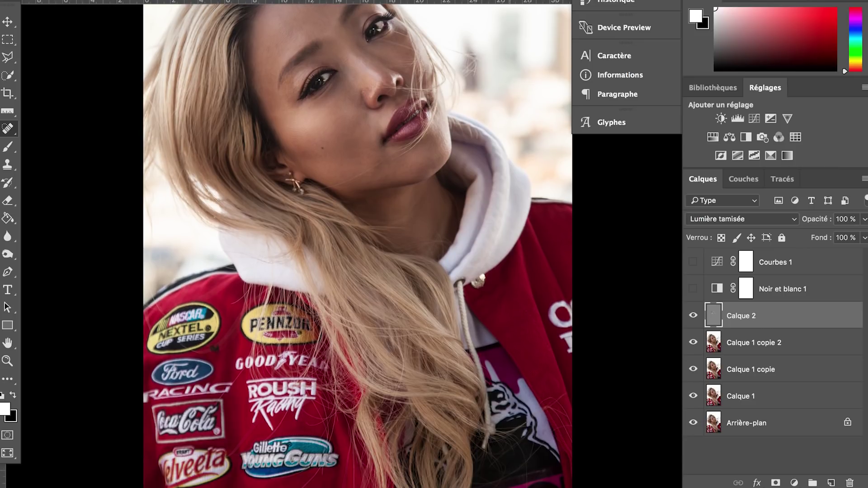
scroll(357, 247, "up", 4)
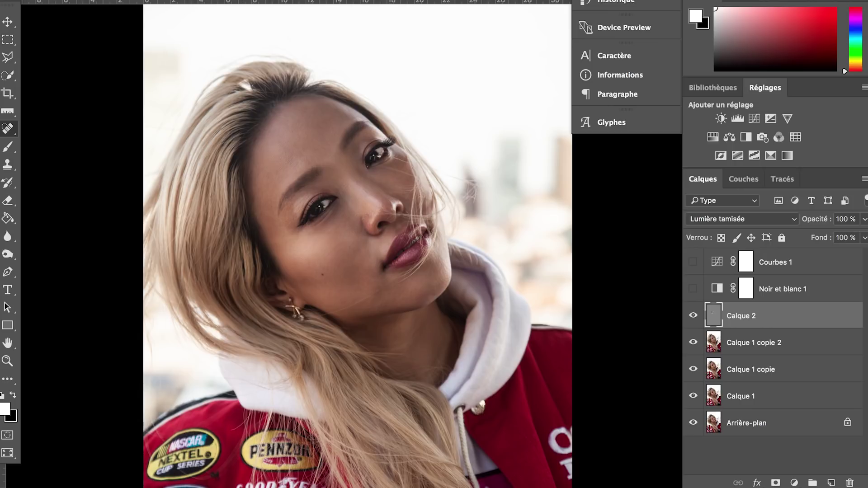
Try to cover the light gap in the hair at the crown with the Clone Stamp tool
scroll(423, 150, "up", 2)
key("s")
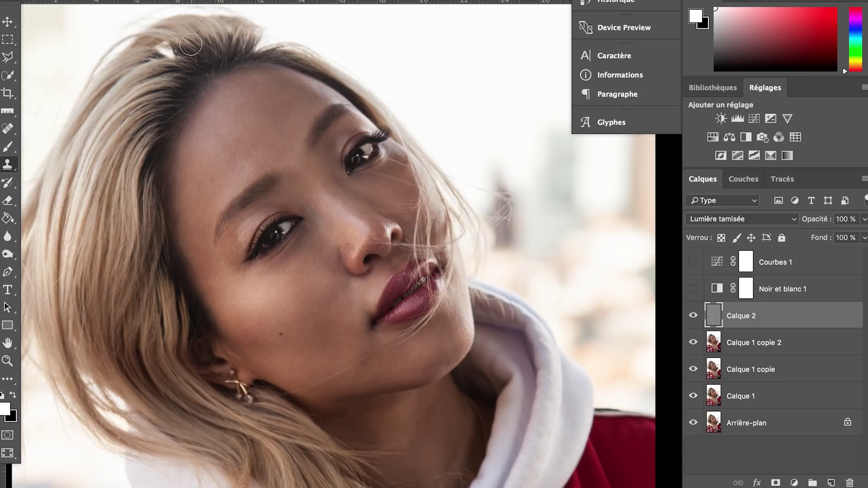
left_click_drag(161, 53, 166, 50)
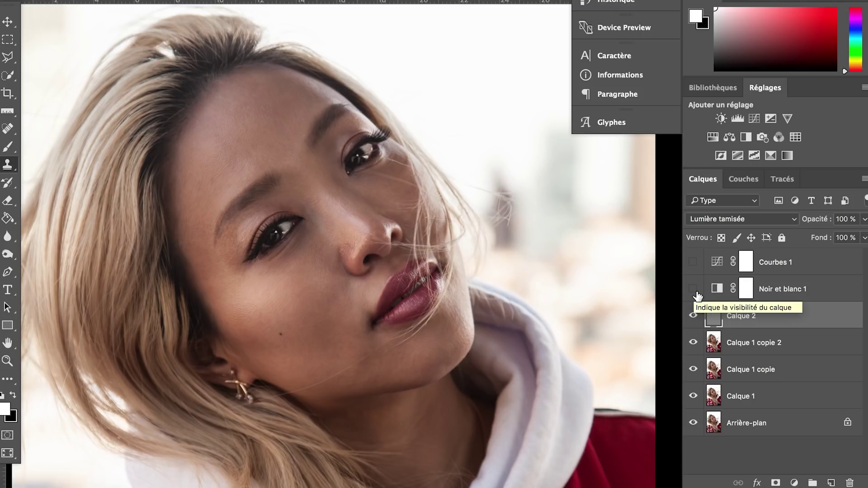
Group Courbes 1, Noir et blanc 1 and Calque 2, name the group "Dodge & burn" and collapse it
left_click(788, 290, "shift")
left_click(775, 262, "shift")
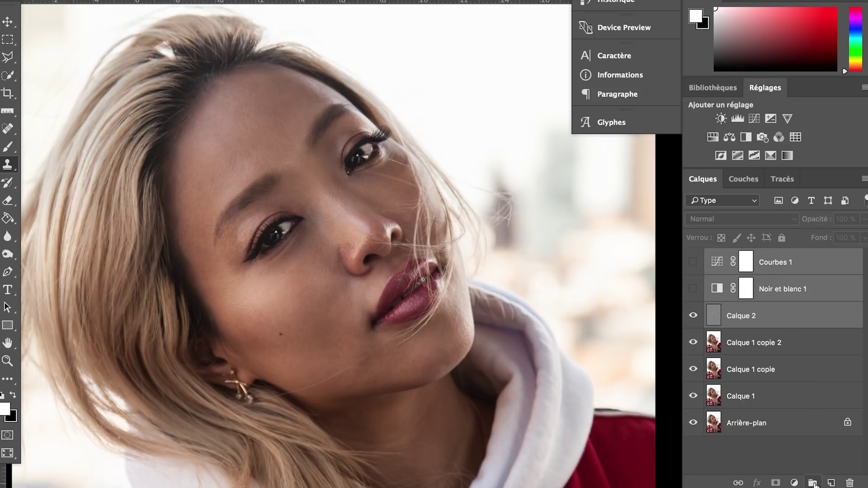
left_click(813, 483)
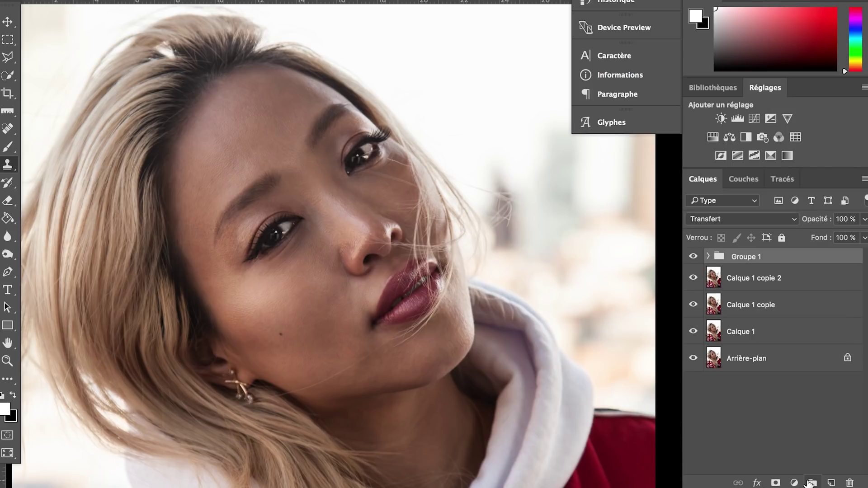
double_click(743, 261)
type("Dodge ")
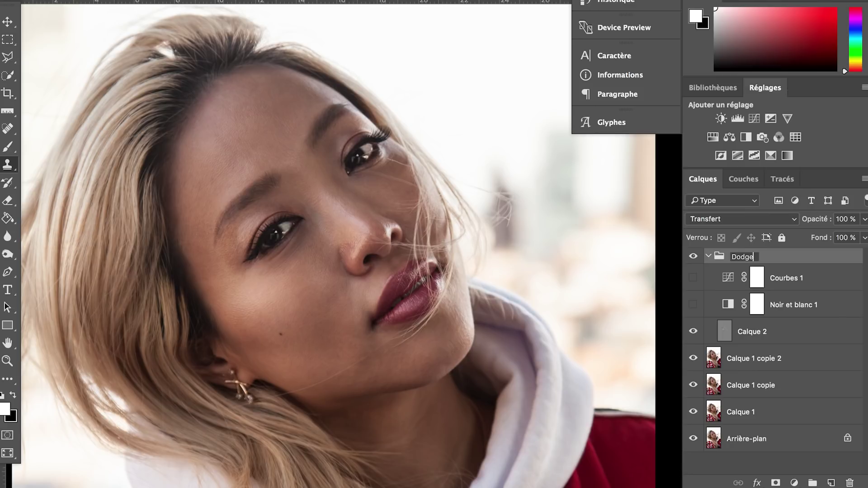
type("& burn")
key("Return")
left_click(708, 257)
Compare the portrait with and without the Dodge & burn group, leaving the group visible
left_click(693, 257)
left_click(694, 257)
left_click(694, 257)
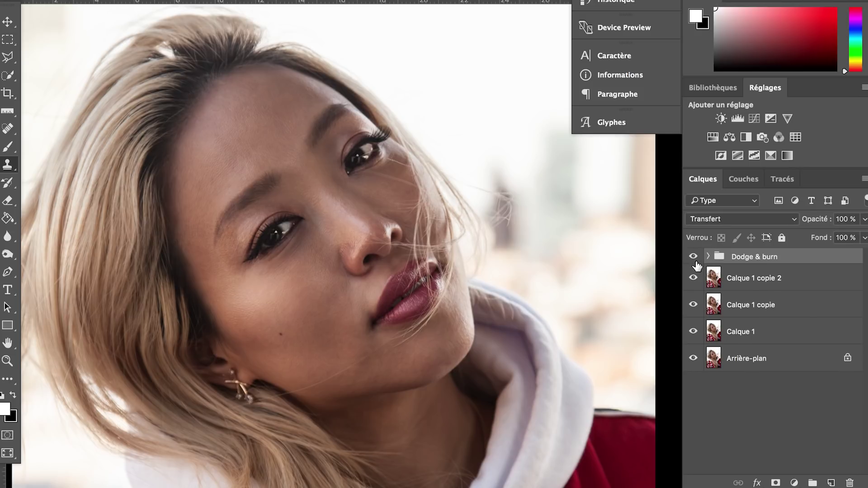
Duplicate Calque 1 copie 2 and cover the light gap in the hair at the crown using Clone Stamp with nearby hair
left_click(737, 284)
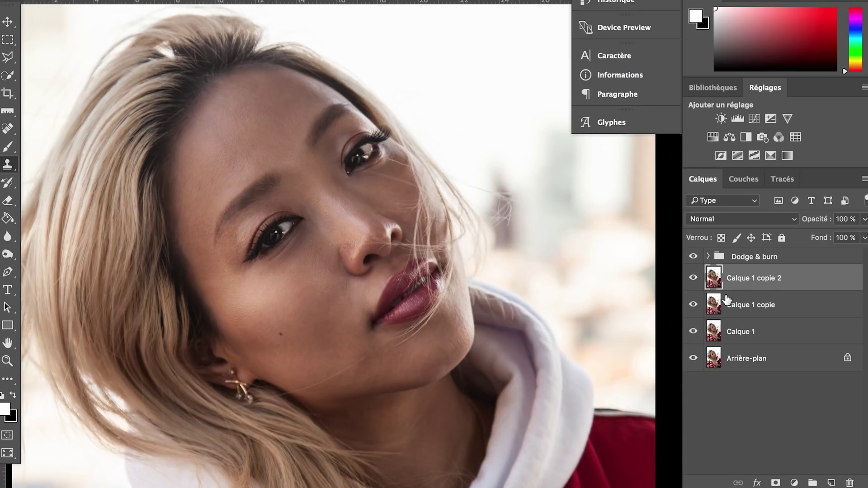
key("ctrl+j")
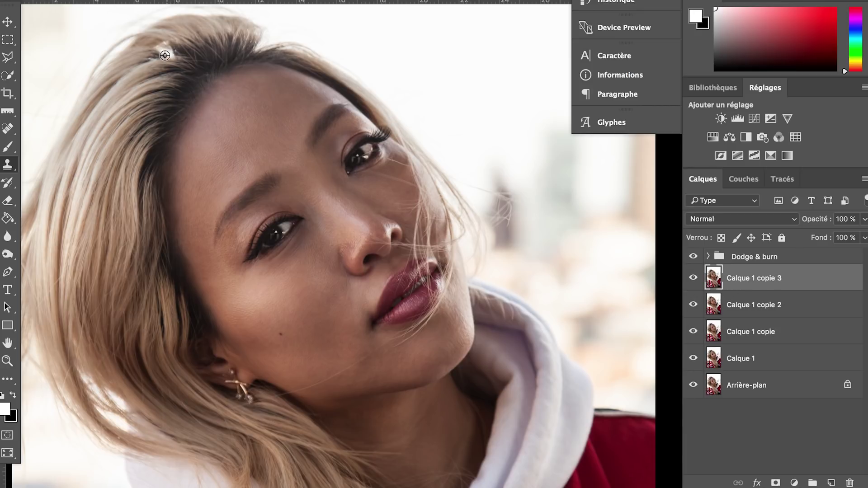
left_click(191, 44, "alt")
mouse_move(169, 50)
left_mouse_down()
mouse_move(191, 60)
mouse_move(162, 59)
left_mouse_up()
key("super+minus")
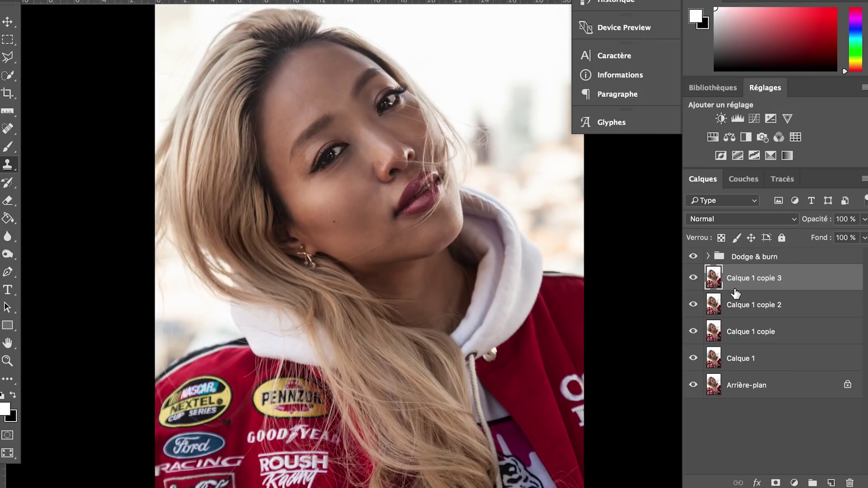
Add a Curves adjustment layer above Calque 1 copie 3 and place midtone, highlight and shadow points on the RGB curve
left_click(795, 483)
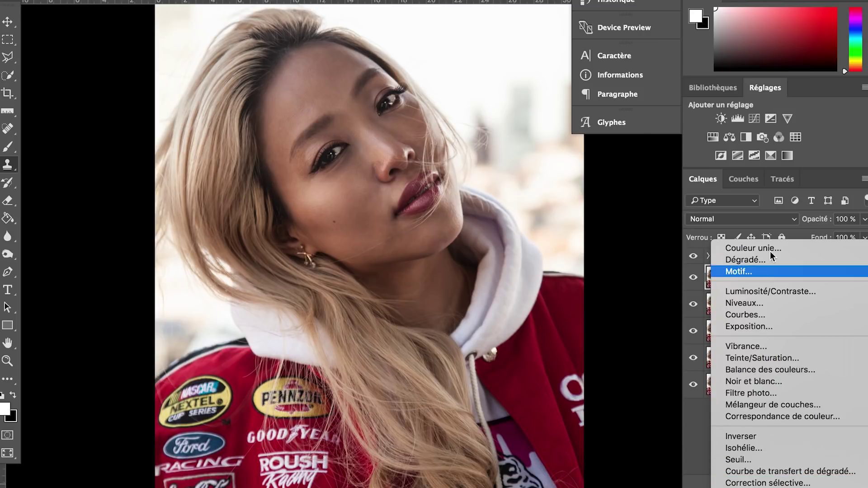
left_click(762, 316)
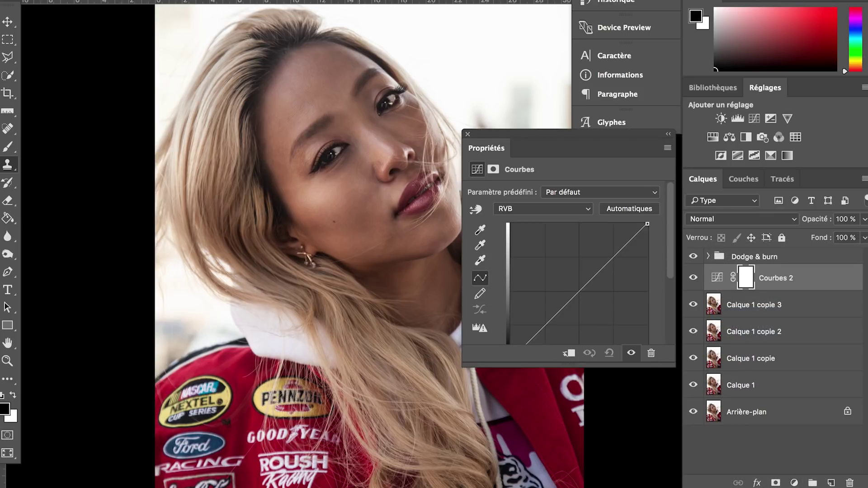
scroll(316, 245, "right", 5)
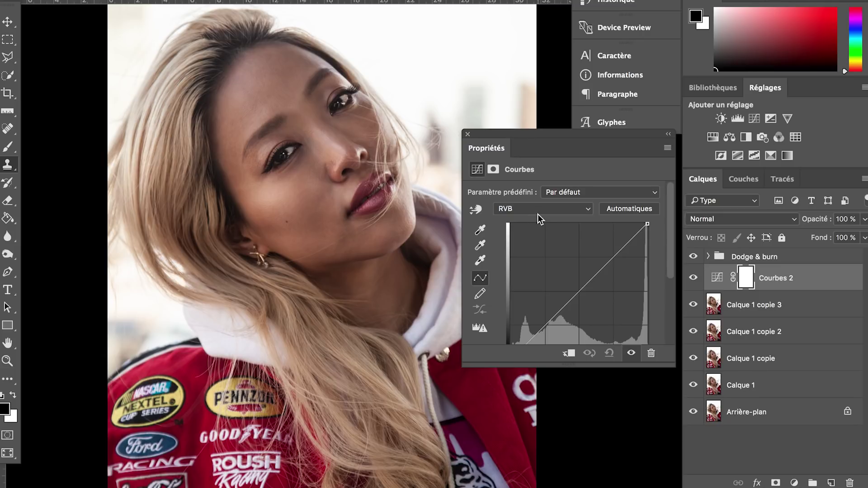
left_click_drag(580, 292, 582, 293)
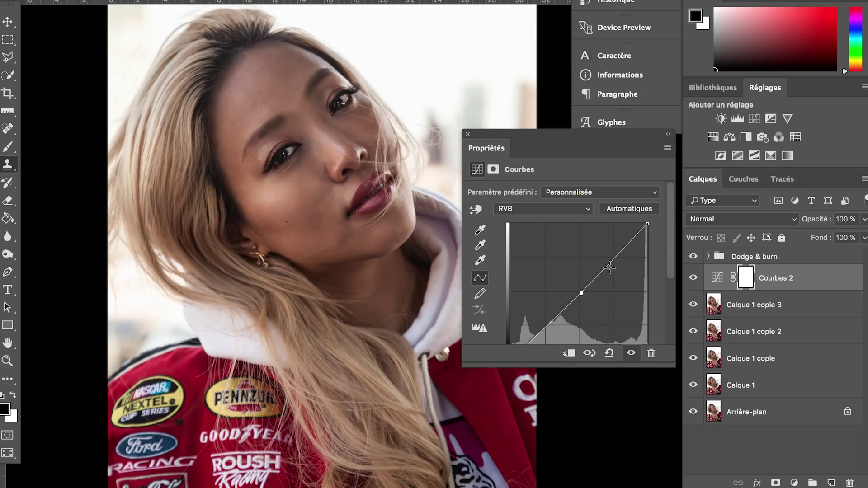
left_click_drag(613, 258, 614, 258)
left_click_drag(546, 327, 548, 328)
Raise the midtones of the red channel curve slightly and place highlight and shadow points close to the diagonal
left_click(520, 209)
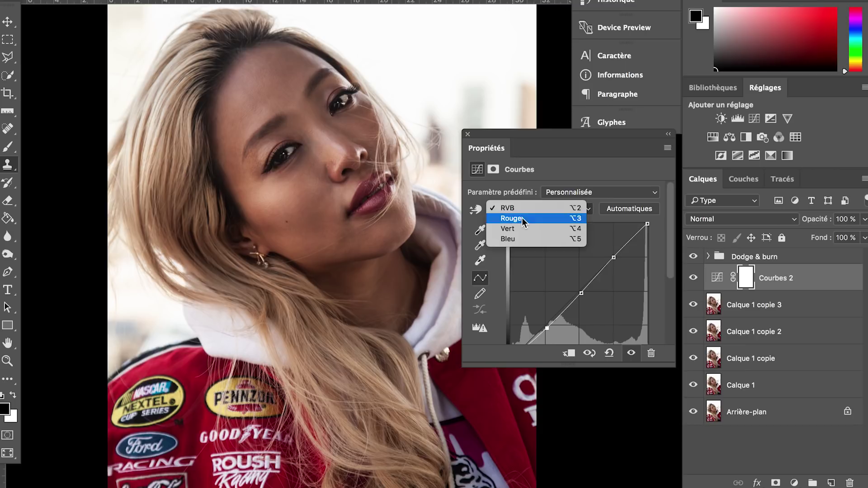
left_click(522, 218)
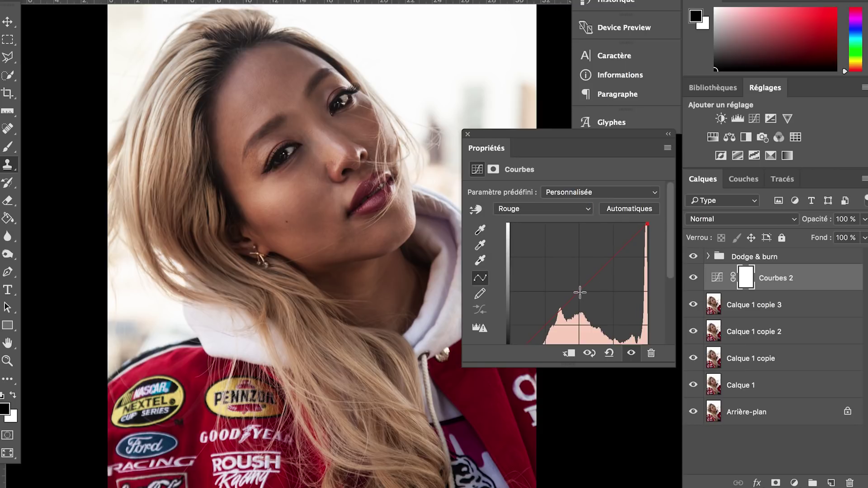
left_click_drag(579, 293, 575, 293)
left_click_drag(610, 254, 613, 256)
left_click_drag(543, 323, 546, 325)
Place highlight, shadow and midtone points on the green channel curve, keeping them close to the diagonal
left_click(542, 210)
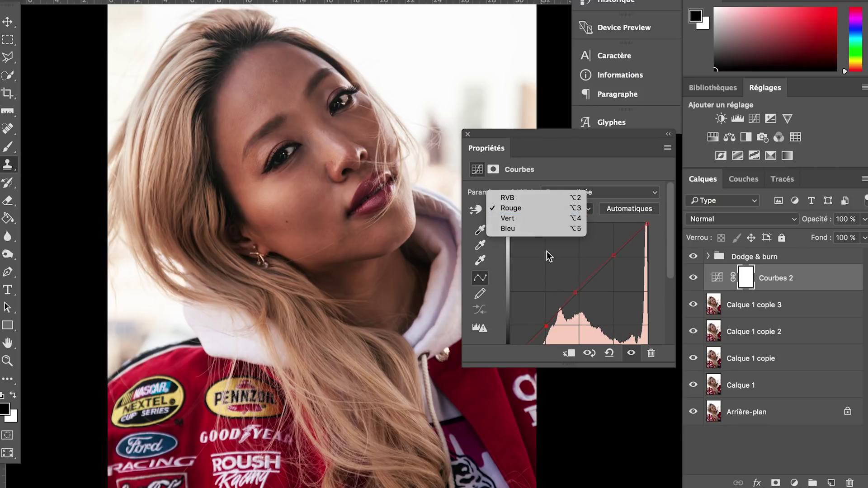
left_click(507, 219)
left_click_drag(611, 256, 613, 259)
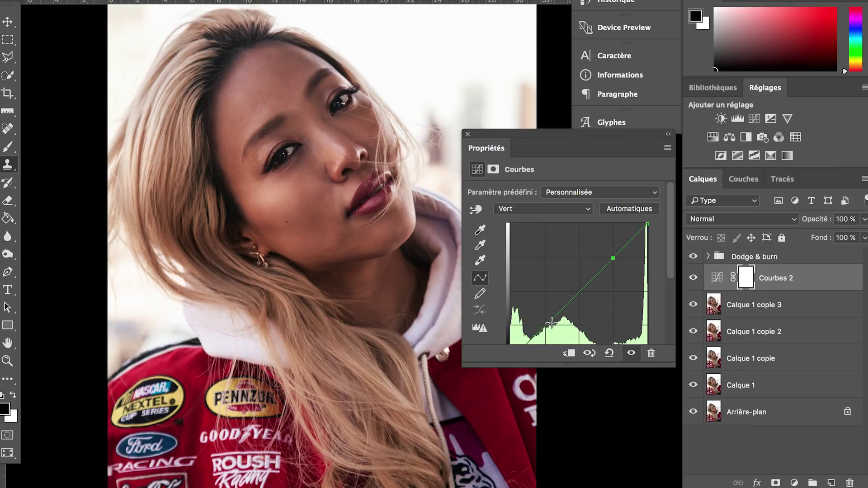
left_click_drag(542, 325, 544, 326)
left_click_drag(576, 295, 576, 294)
Place highlight, shadow and midtone points on the blue channel curve, keeping them close to the diagonal
left_click(546, 209)
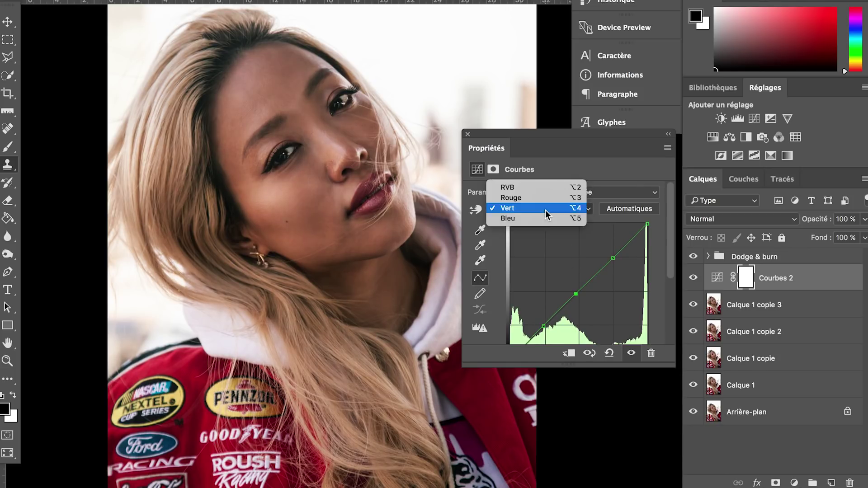
left_click(508, 219)
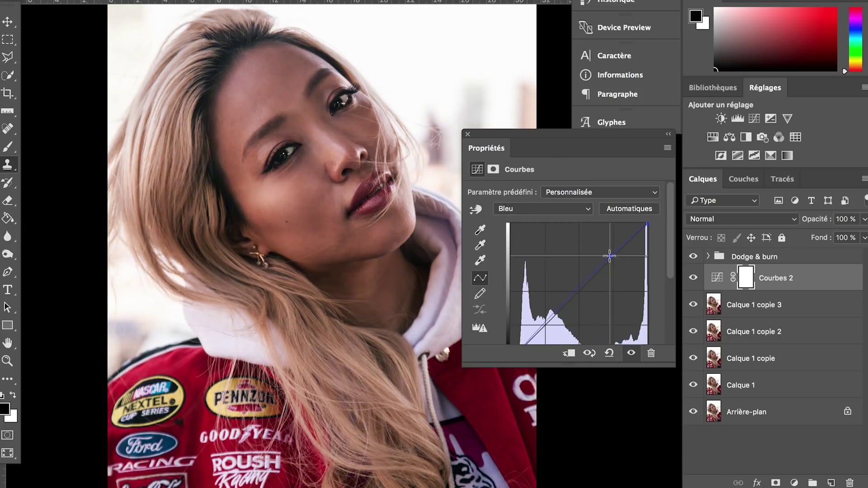
left_click_drag(613, 258, 613, 258)
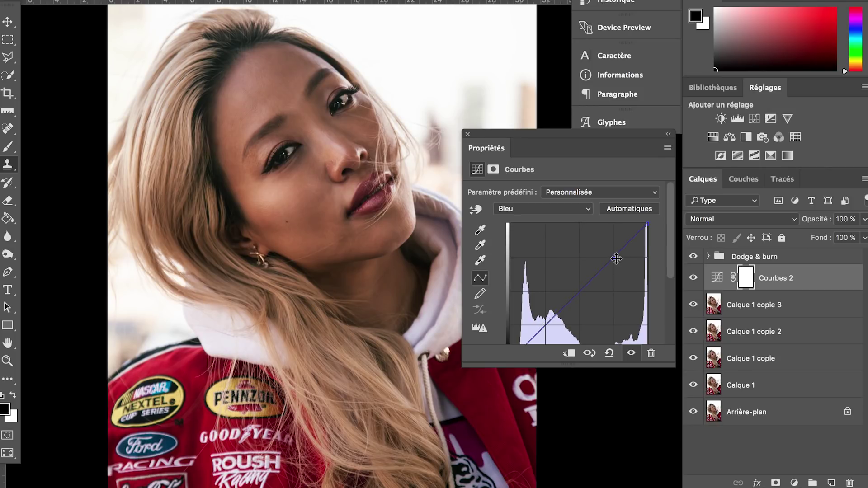
left_click_drag(546, 324, 546, 326)
left_click(578, 291)
mouse_move(578, 291)
left_mouse_down()
mouse_move(584, 300)
mouse_move(562, 288)
mouse_move(581, 293)
left_mouse_up()
Compare the portrait with and without Courbes 2, leave the layer visible and close its properties
left_click(694, 277)
left_click(693, 278)
left_click(693, 278)
left_click(693, 280)
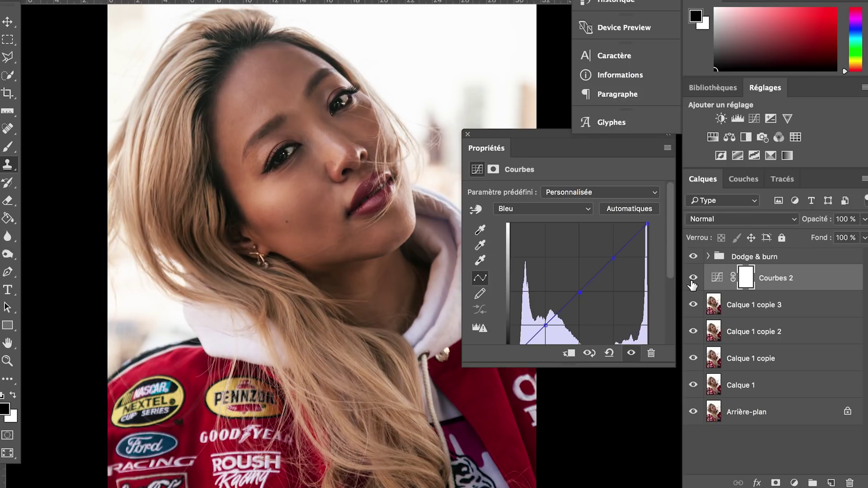
left_click(467, 135)
key("x")
left_click(743, 280)
key("x")
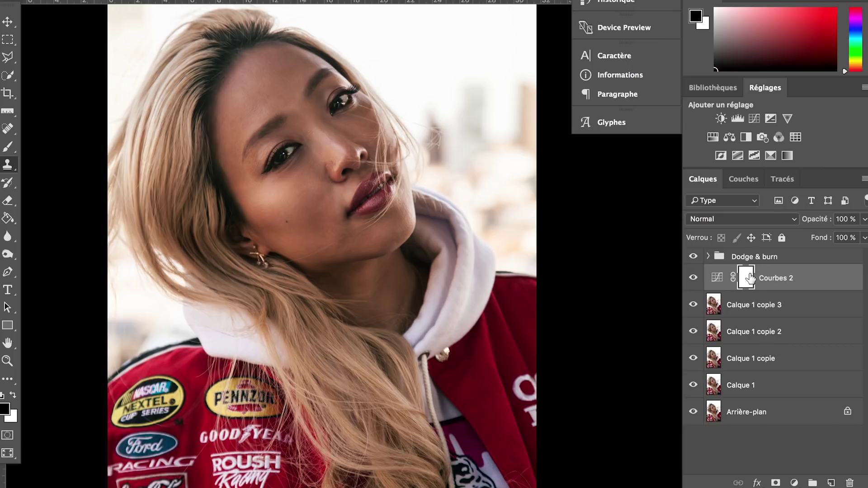
Add a Hue/Saturation adjustment layer above Courbes 2 and lower the hue slightly for the first color range after Global
left_click(794, 483)
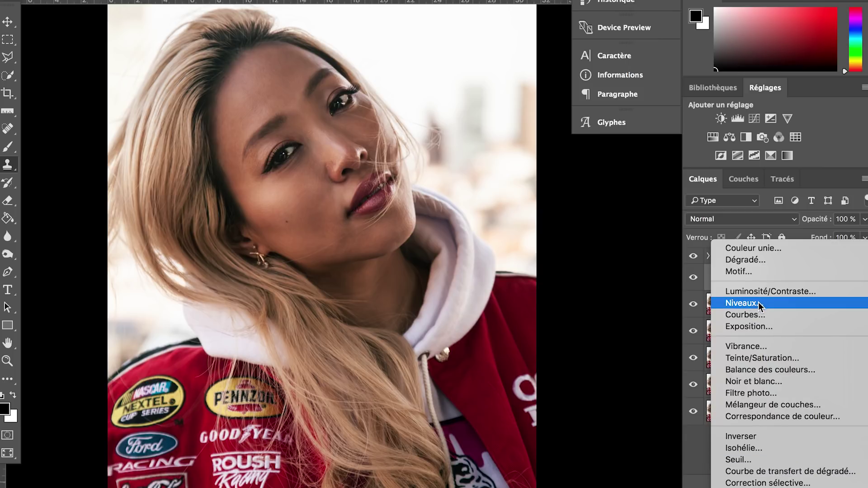
left_click(751, 360)
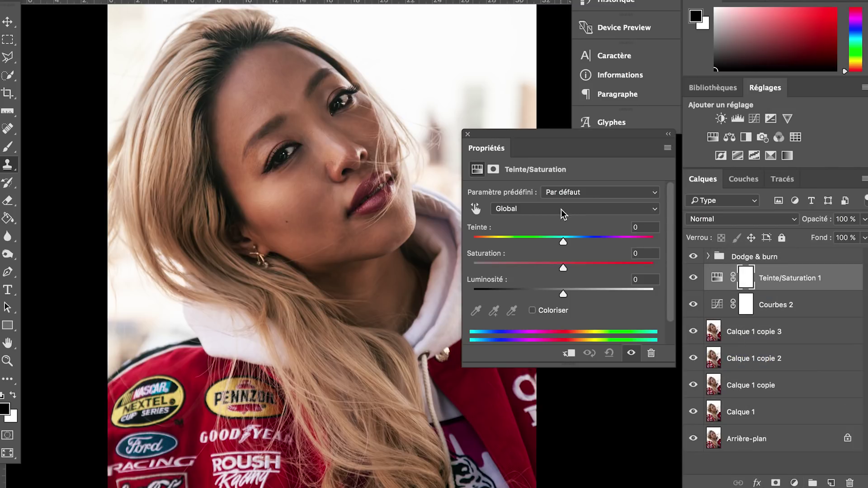
left_click(560, 210)
left_click(546, 221)
mouse_move(564, 243)
left_mouse_down()
mouse_move(579, 243)
mouse_move(476, 244)
mouse_move(560, 251)
left_mouse_up()
Go through the remaining color ranges, lower the hue slightly for one of them and close the Hue/Saturation properties
left_click(561, 209)
left_click(561, 217)
left_click(553, 208)
left_click(554, 220)
left_click(553, 208)
left_click(557, 220)
mouse_move(563, 242)
left_mouse_down()
mouse_move(615, 241)
mouse_move(561, 246)
left_mouse_up()
left_click(553, 209)
left_click(549, 233)
left_click(468, 134)
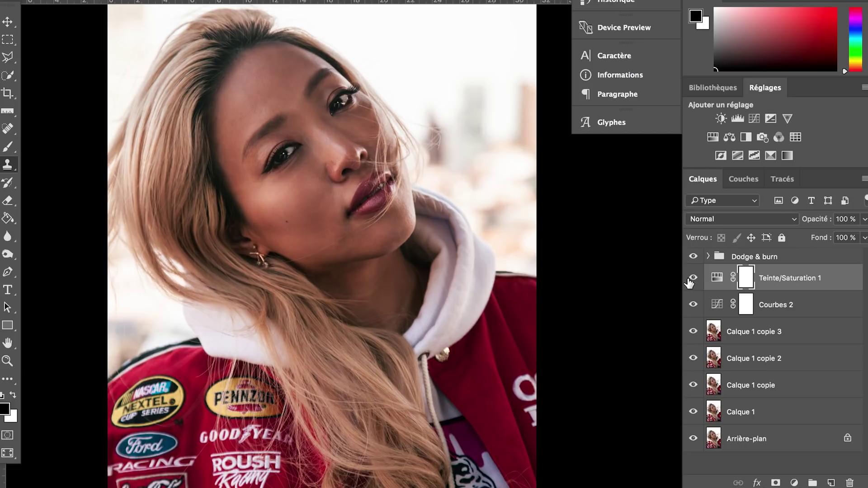
Compare the whole portrait with and without Teinte/Saturation 1, leave the layer visible and show the image in full-screen mode
key("ctrl+minus")
key("ctrl+minus")
key("ctrl+minus")
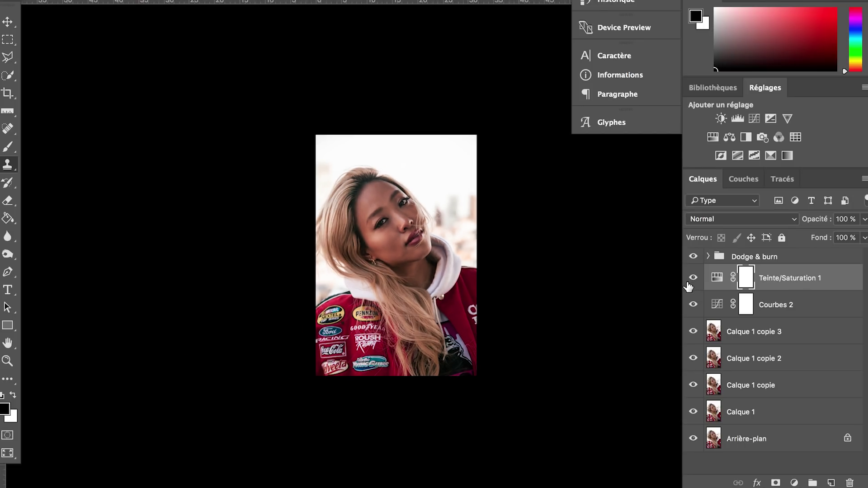
key("ctrl+minus")
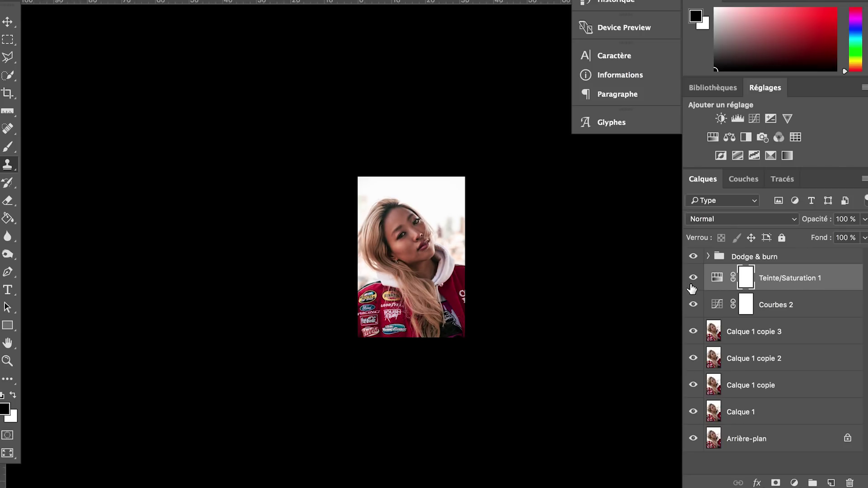
left_click(693, 280)
left_click(693, 279)
left_click(694, 279)
key("super+plus")
key("super+plus")
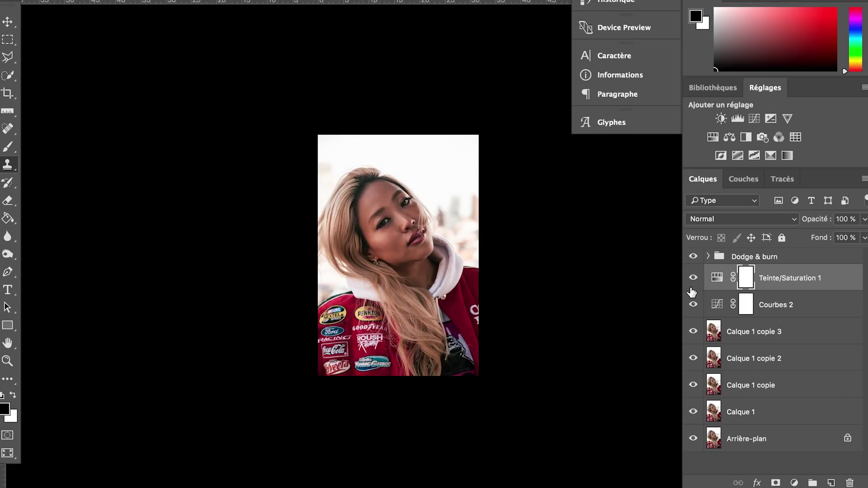
left_click(693, 279)
left_click(694, 279)
left_click(693, 279)
left_click(693, 280)
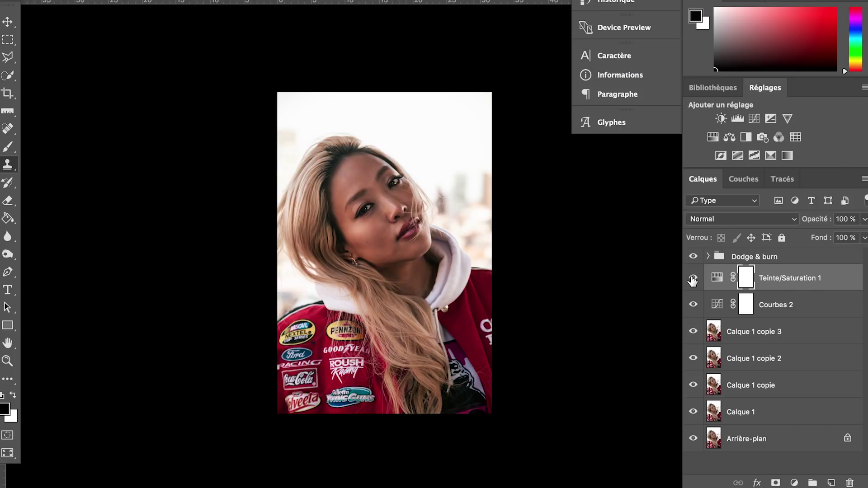
key("x")
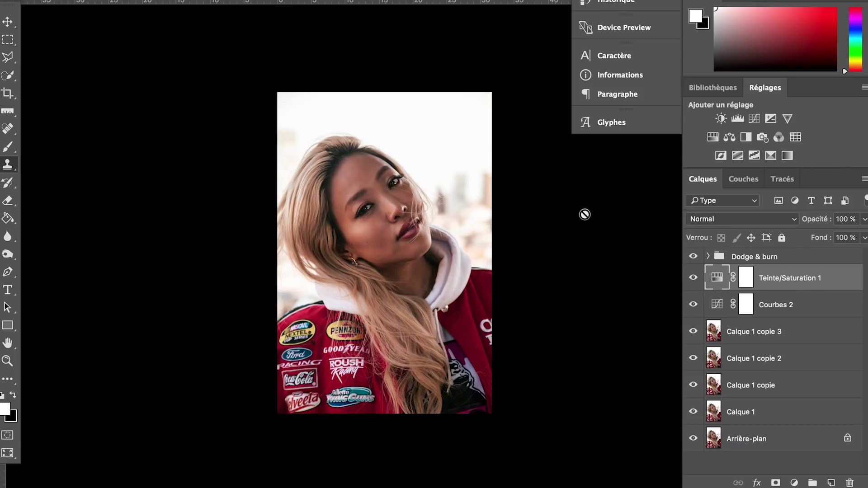
key("f")
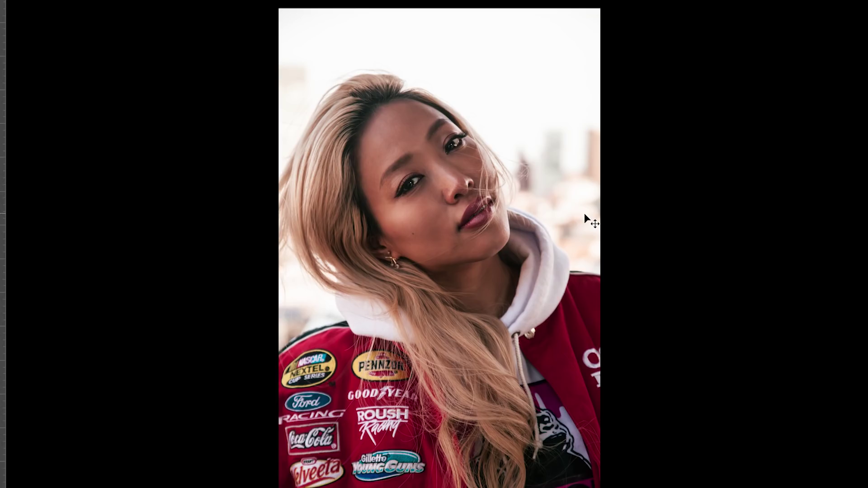